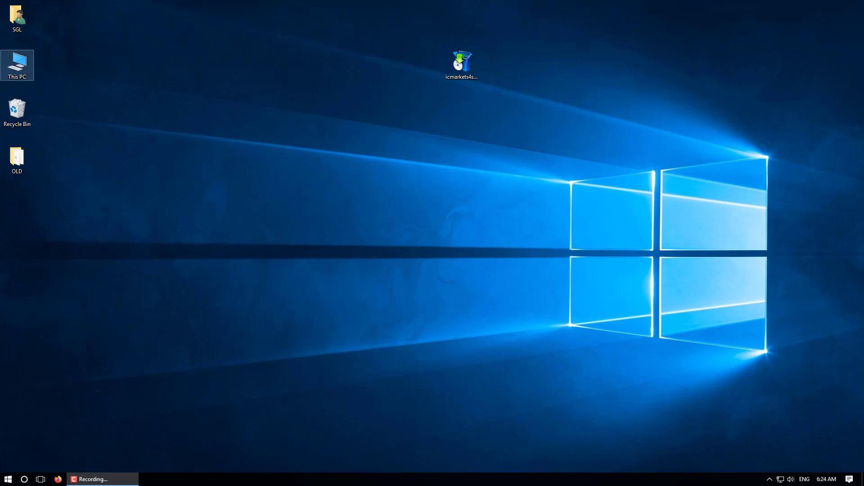
Navigate through This PC and Local Disk (C:) into the Program Files (x86) folder.
double_click(17, 65)
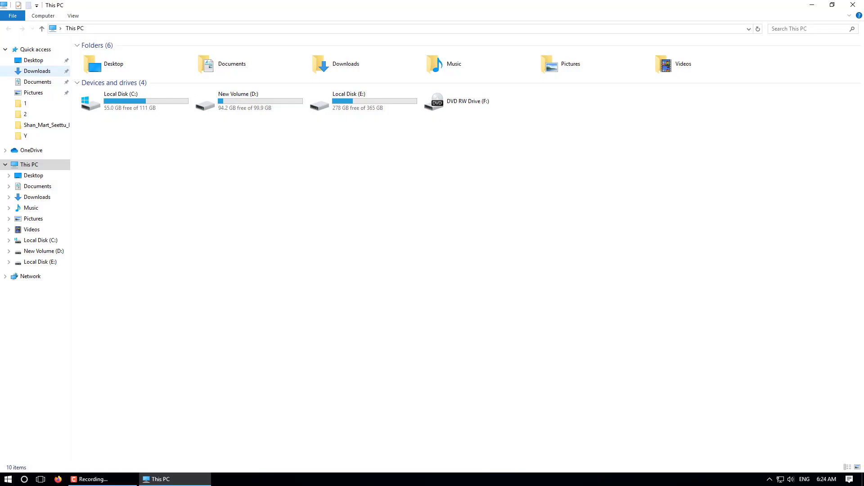
double_click(135, 101)
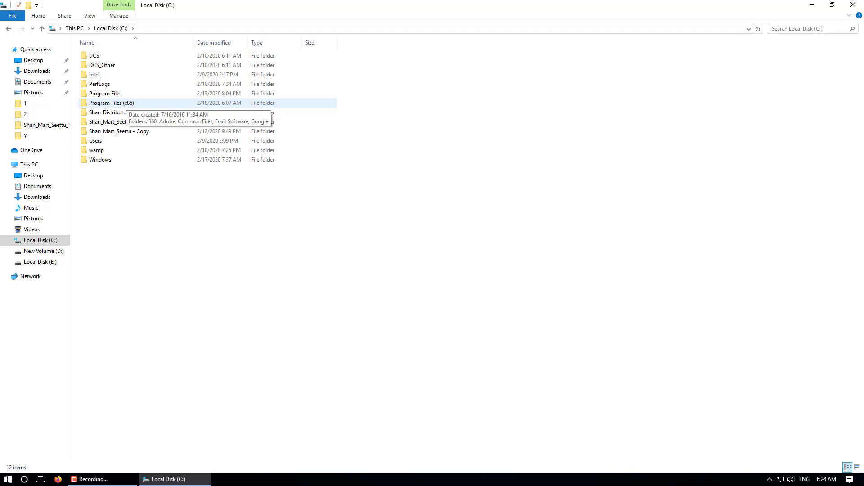
double_click(122, 103)
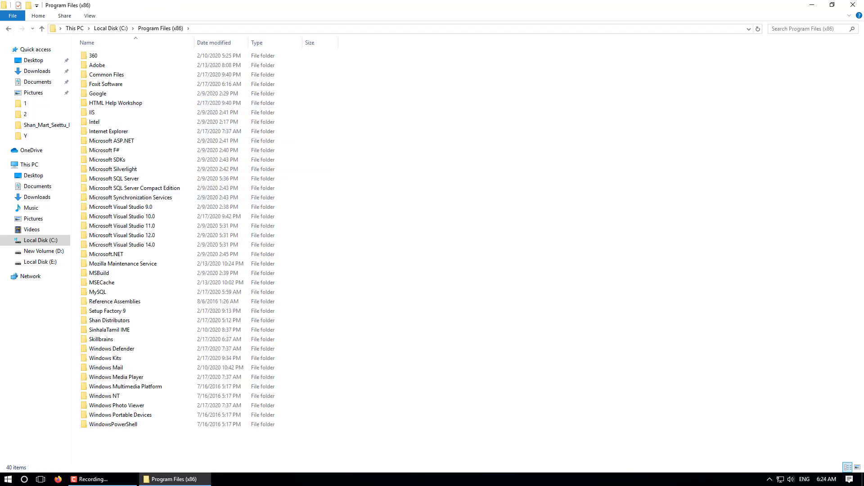
right_click(385, 165)
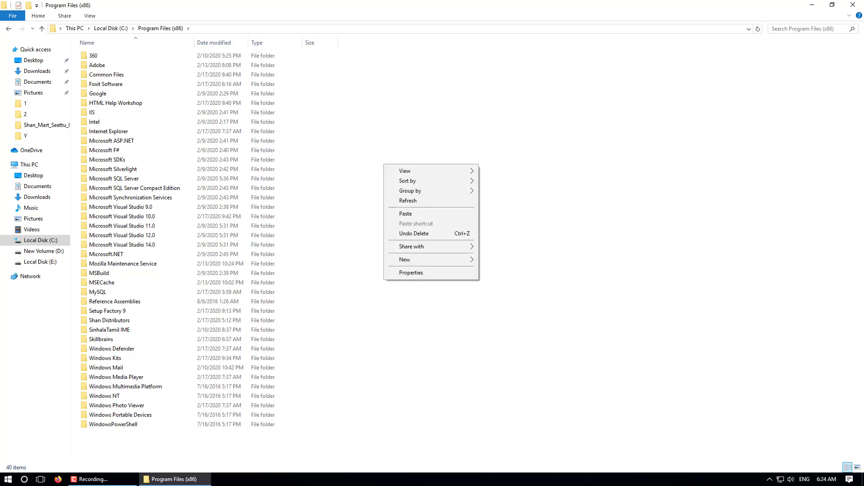
mouse_move(428, 260)
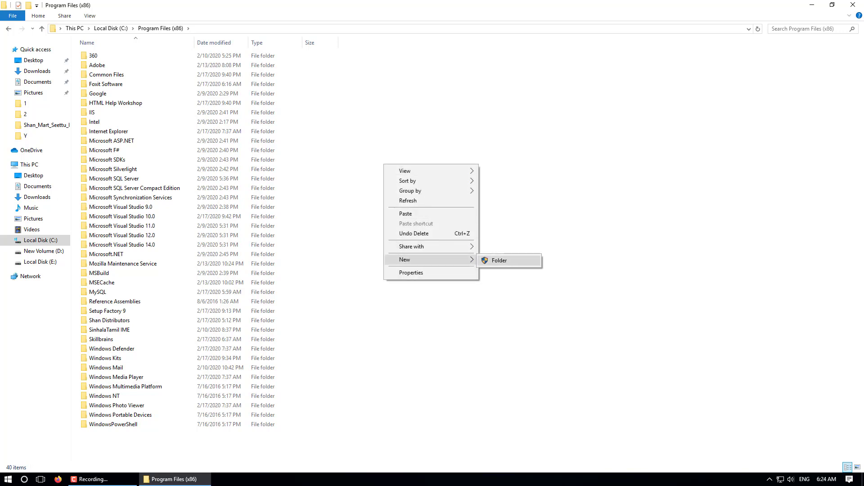
left_click(499, 260)
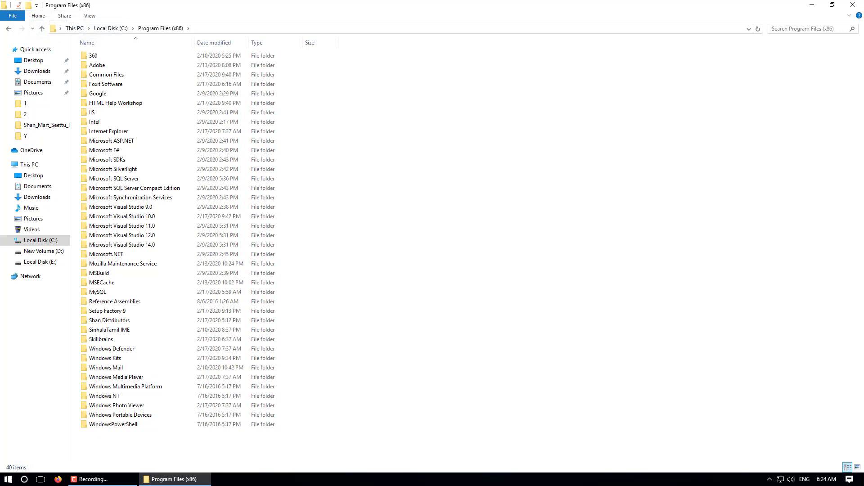
Create a new folder named MT4 there and open it.
right_click(431, 163)
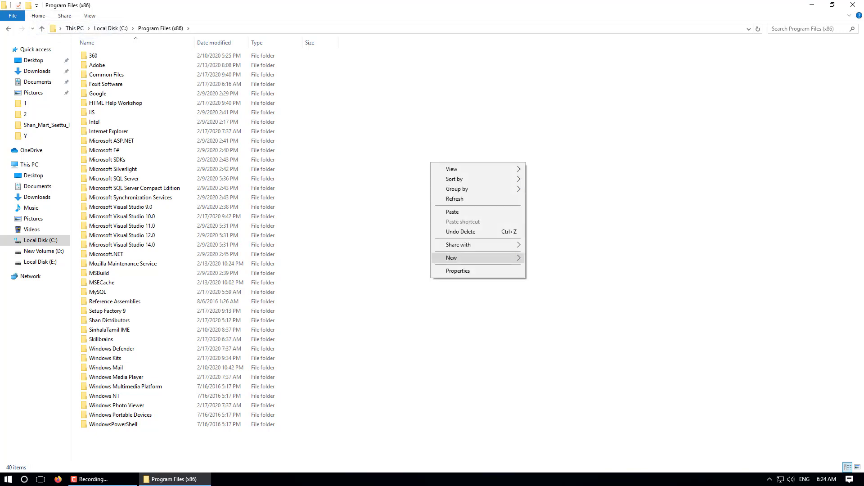
mouse_move(451, 257)
left_click(546, 258)
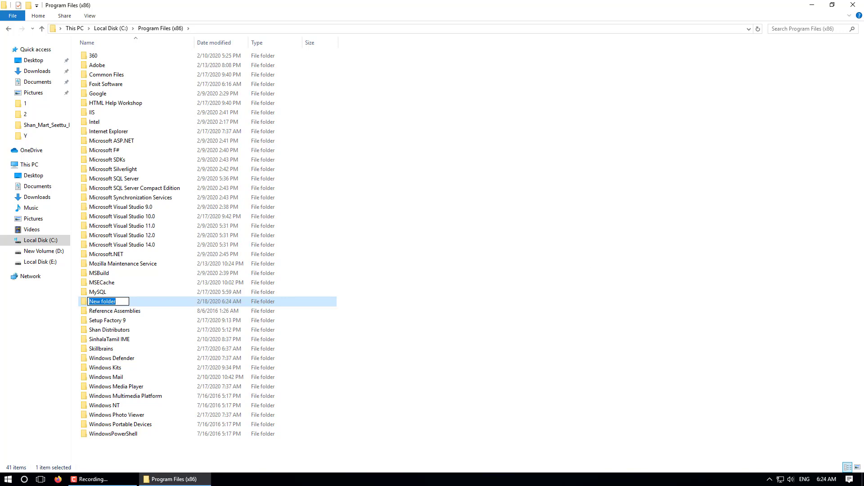
type("MT4")
key("Return")
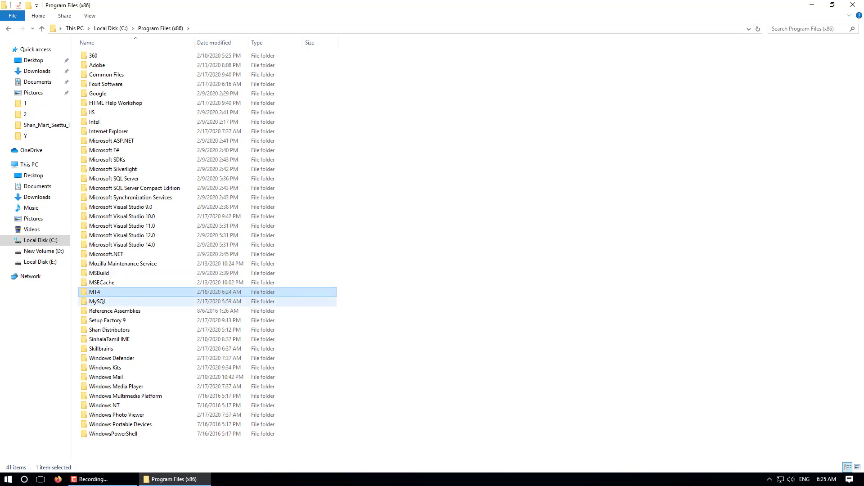
key("Return")
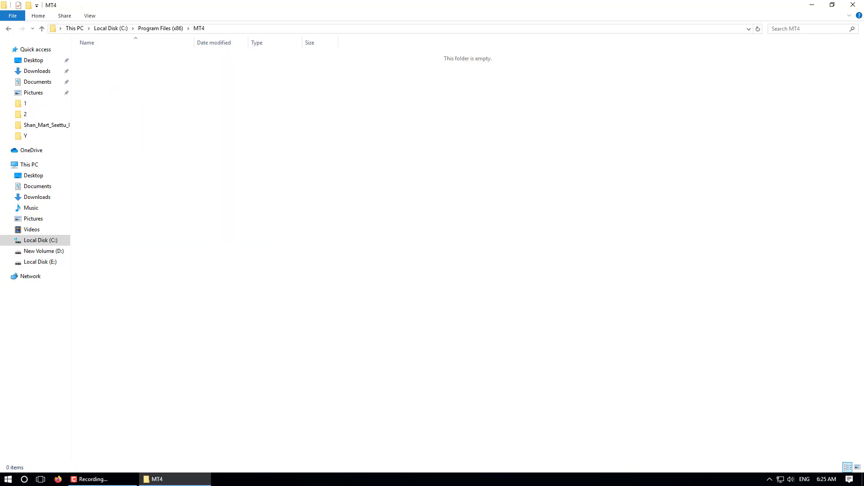
Create subfolders named A and B inside MT4.
right_click(365, 143)
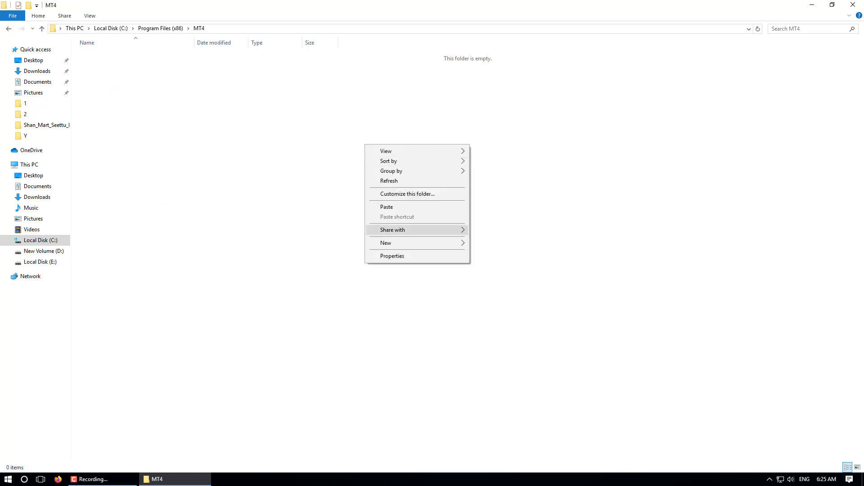
mouse_move(405, 241)
left_click(488, 243)
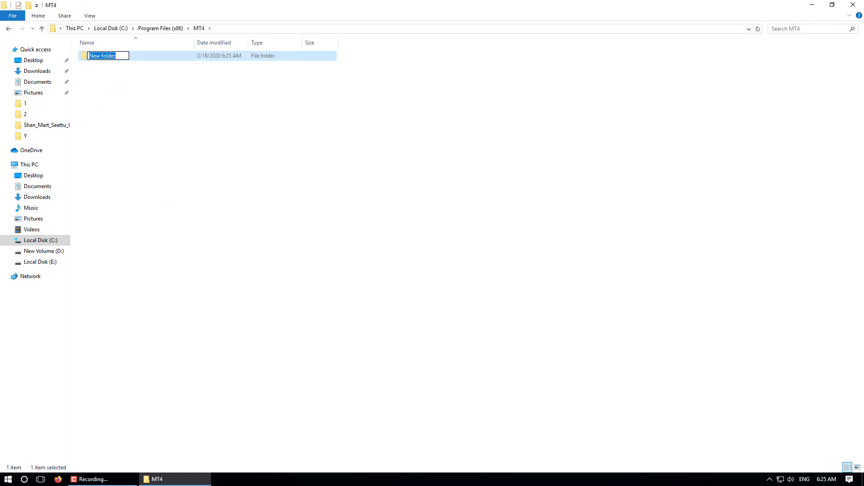
type("A")
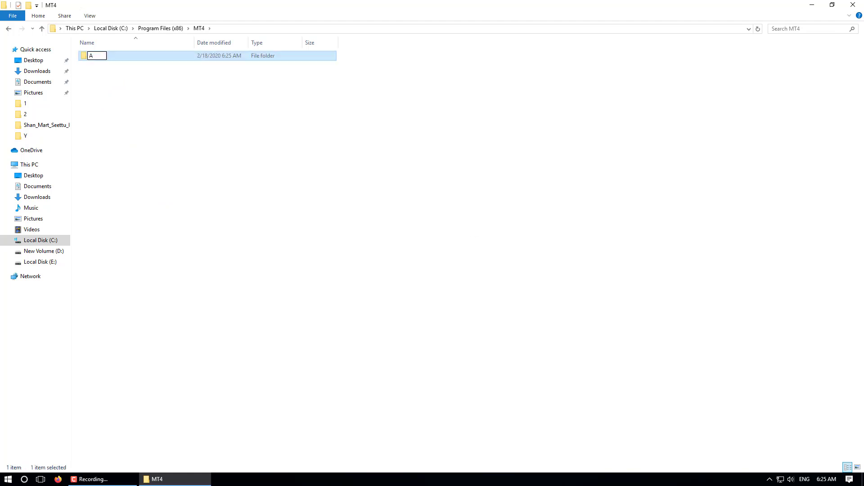
right_click(436, 189)
mouse_move(490, 287)
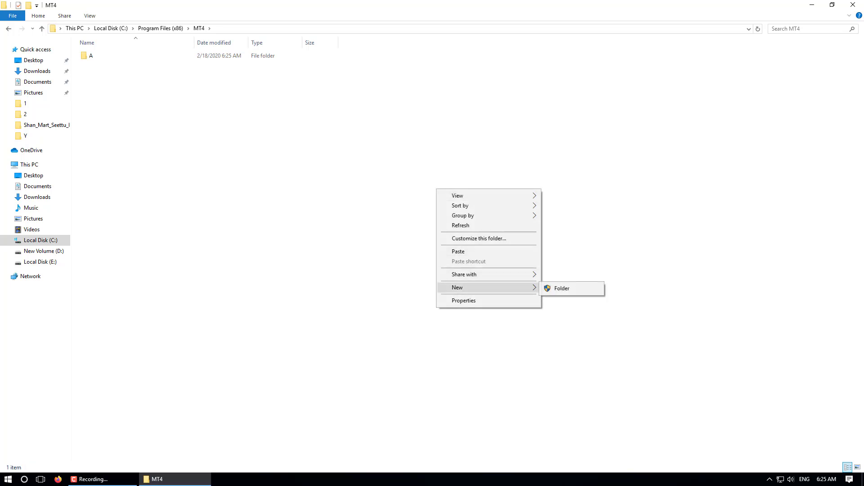
left_click(562, 288)
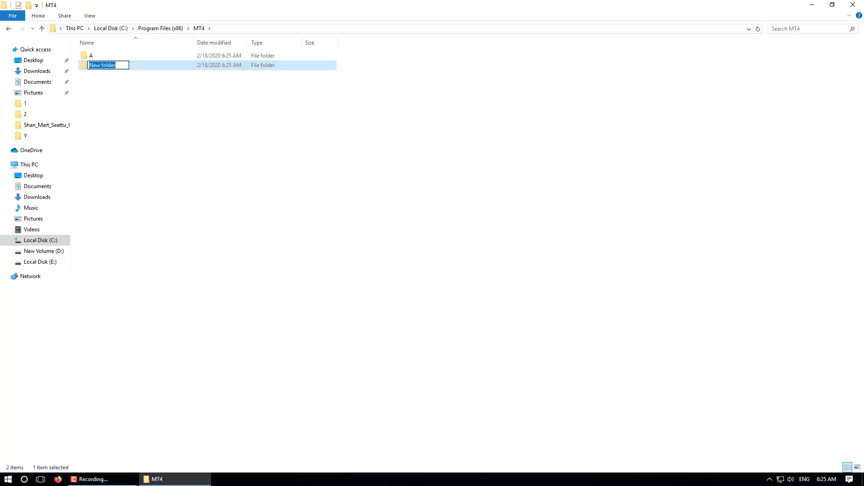
type("B")
left_click(359, 173)
Add a third subfolder named C.
right_click(359, 174)
mouse_move(405, 272)
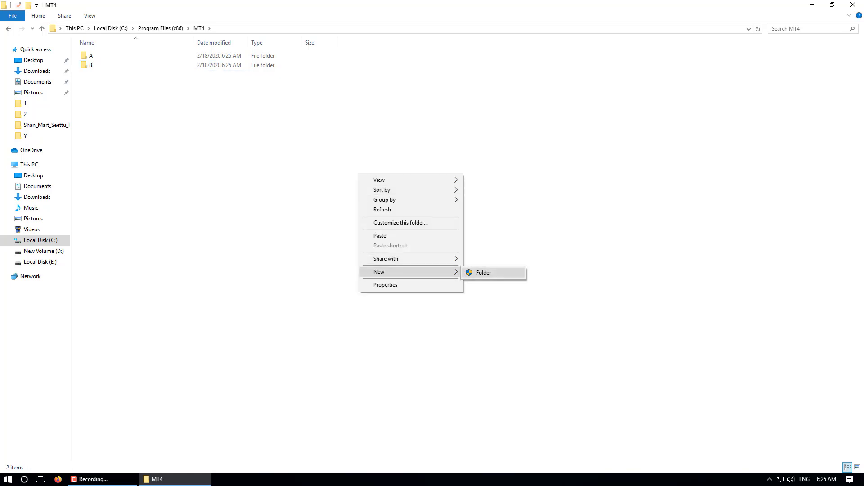
left_click(484, 273)
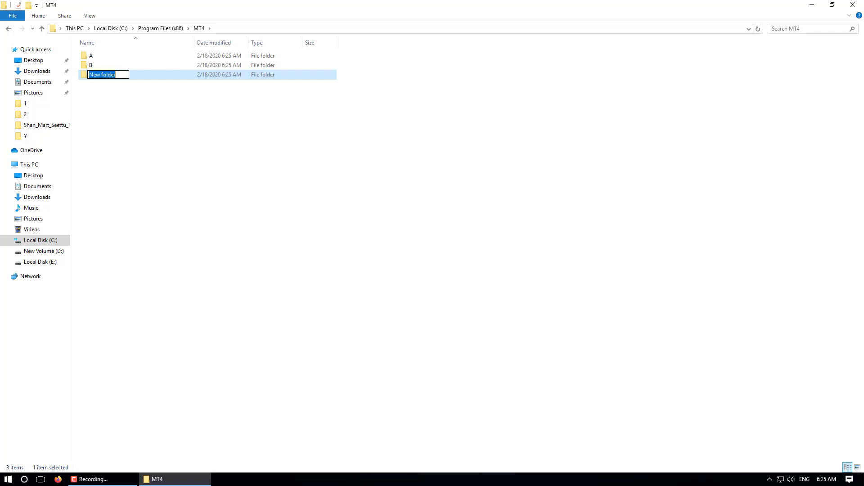
type("C")
key("Return")
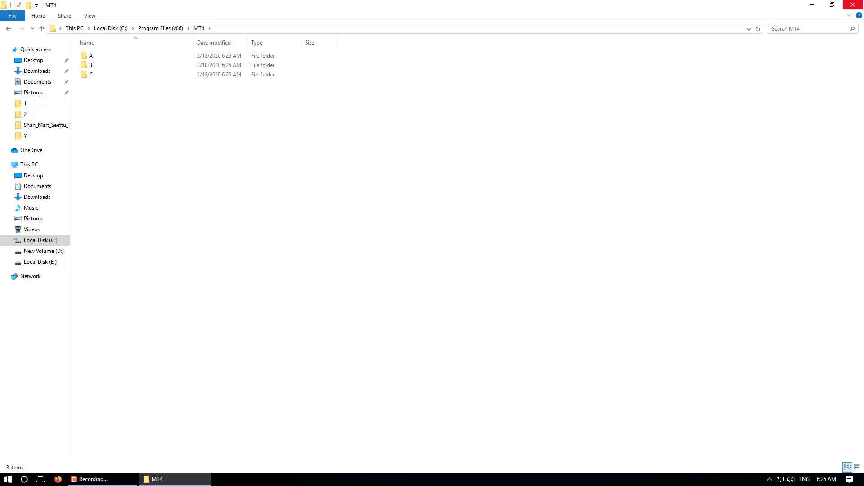
Close the MT4 window, refresh the desktop and run the icmarkets4setup installer.
left_click(853, 4)
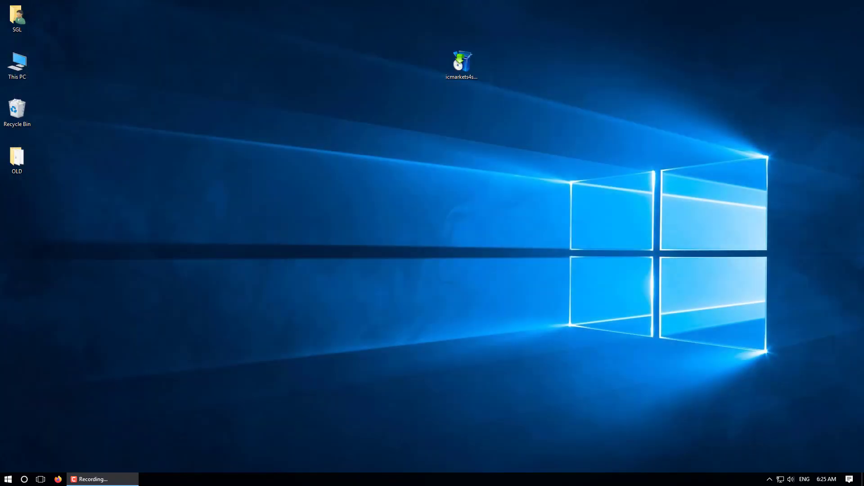
right_click(203, 126)
left_click(220, 154)
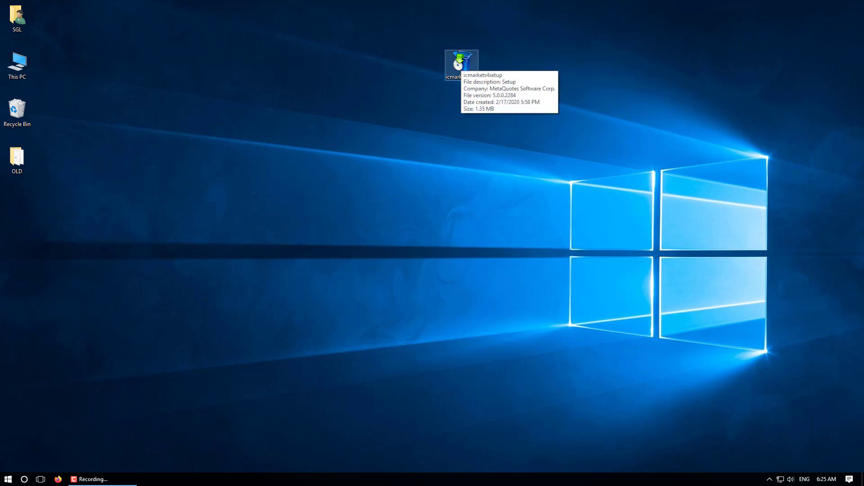
left_click(462, 65)
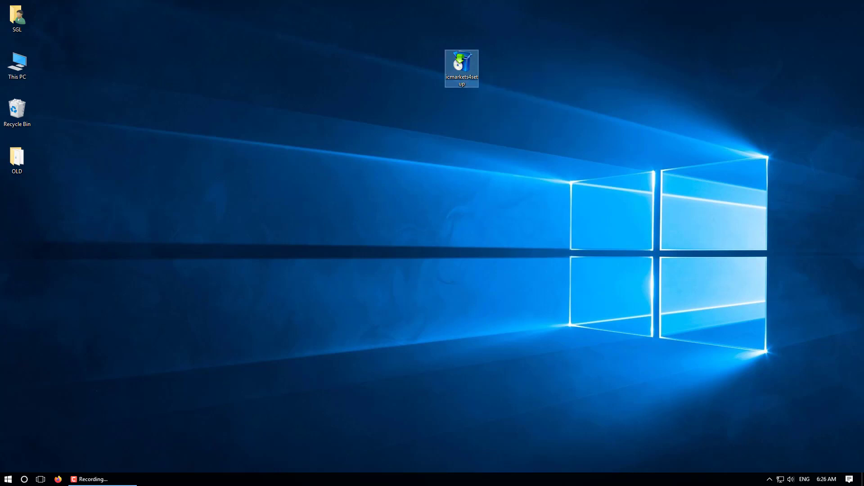
key("Return")
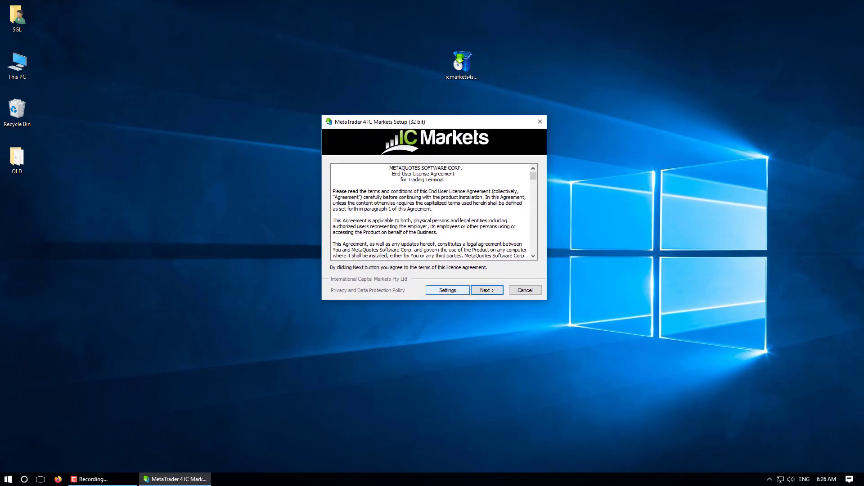
Accept the licence and pick C:\Program Files (x86)\MT4\A as the installation folder.
key("Return")
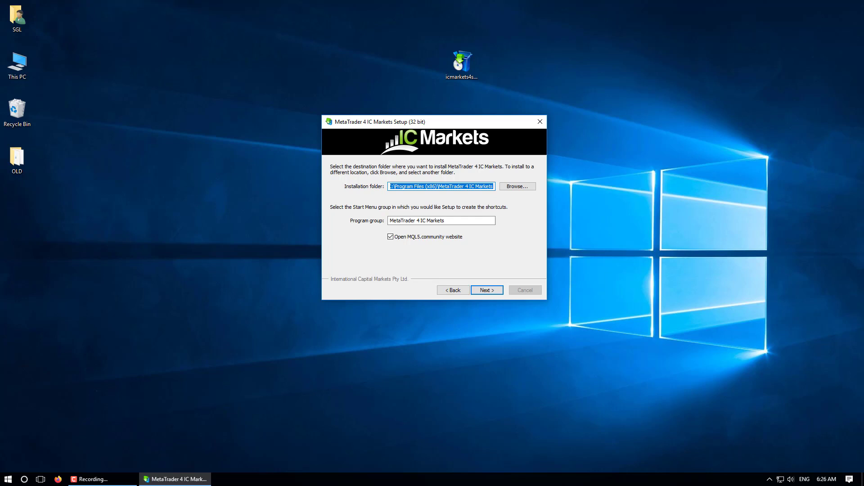
key("Tab")
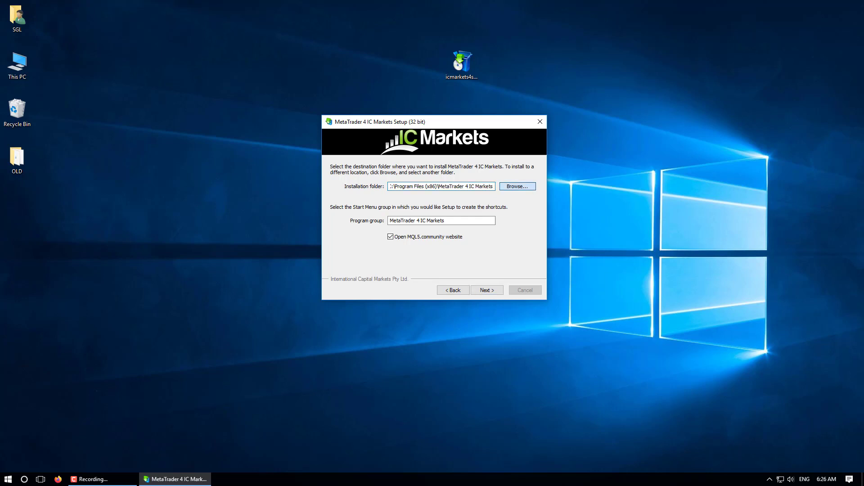
key("Return")
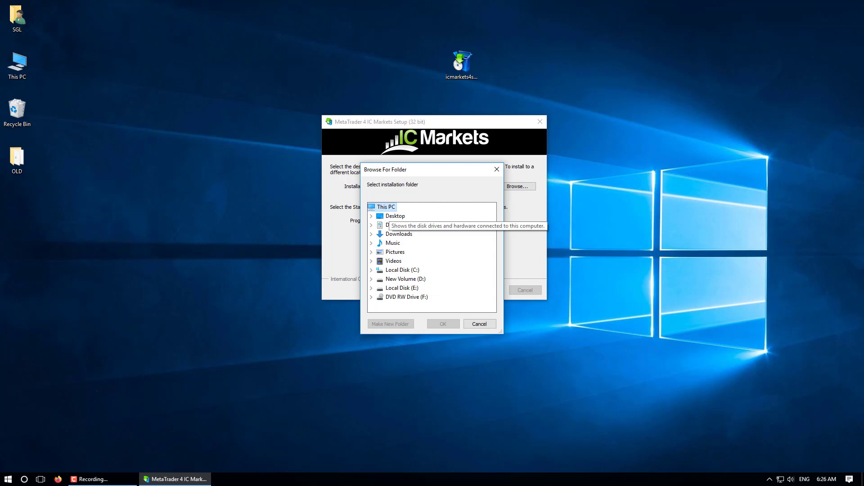
double_click(403, 271)
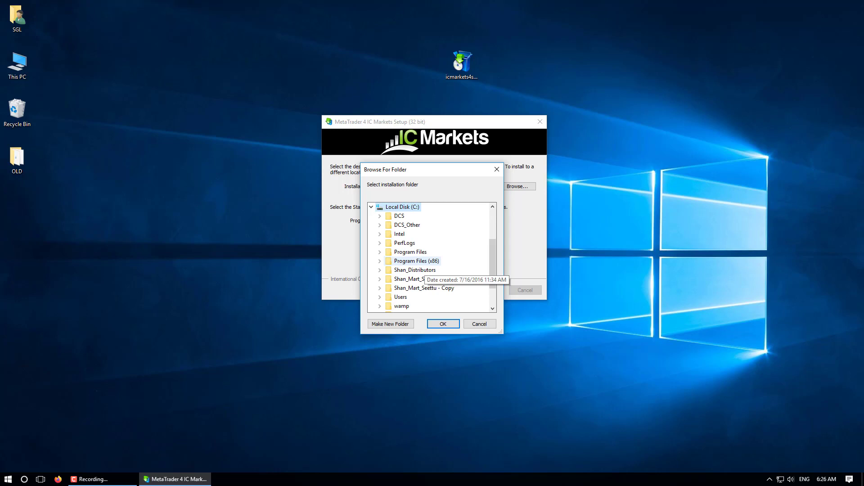
double_click(416, 262)
scroll(430, 256, "down", 1)
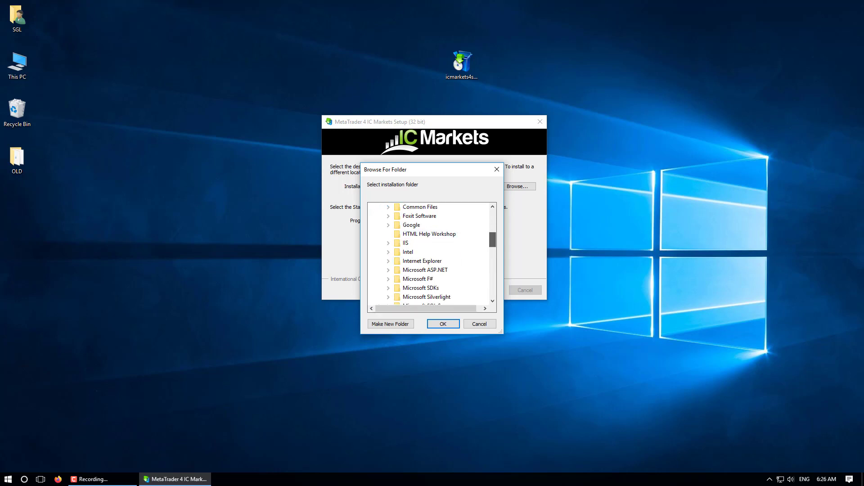
scroll(432, 254, "down", 5)
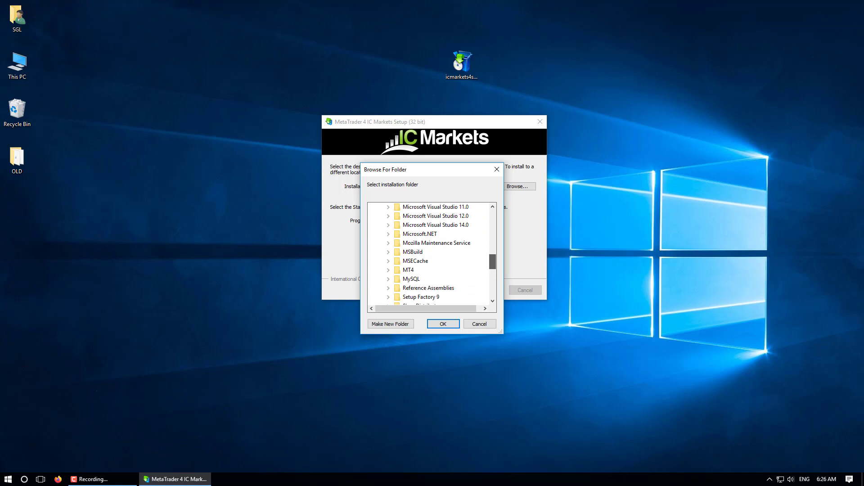
double_click(409, 270)
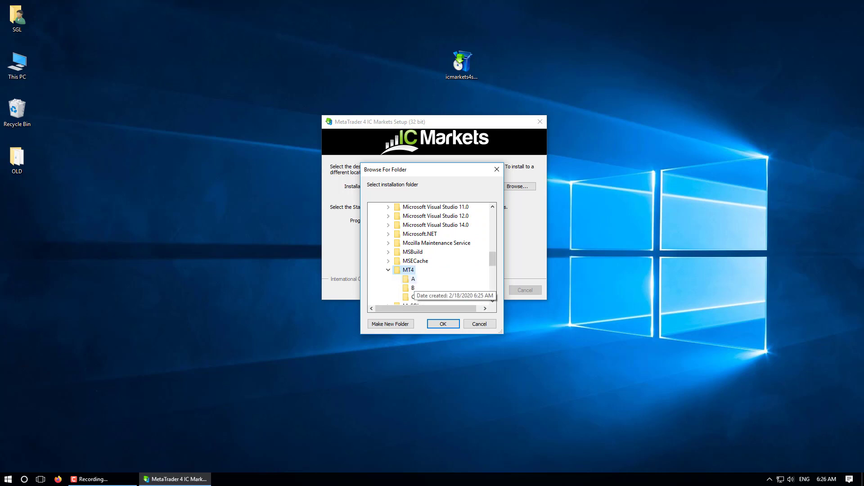
left_click(413, 279)
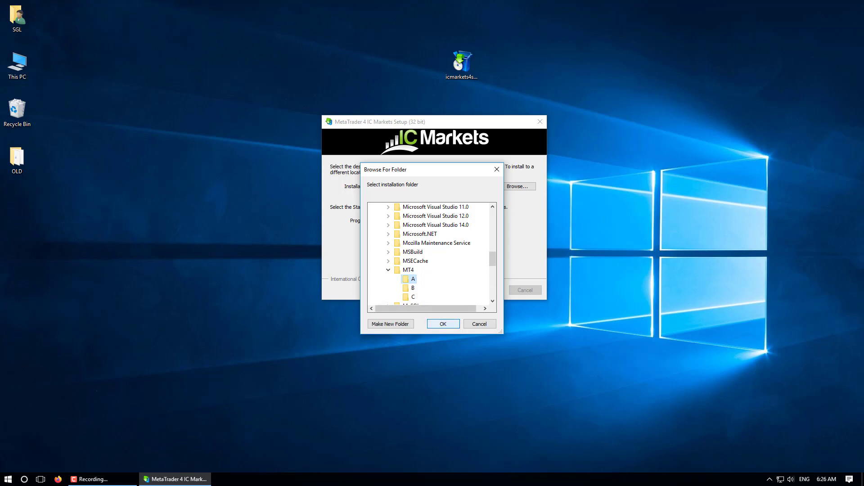
key("Return")
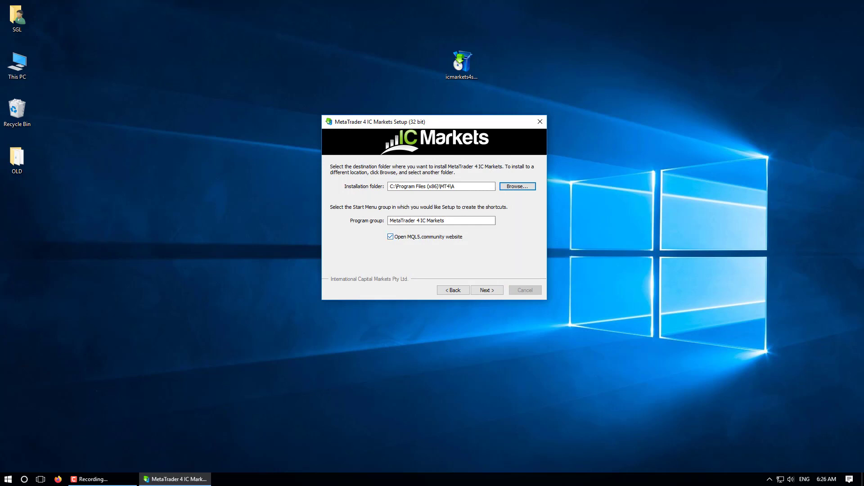
Turn off Open MQL5.community website, check the MT4\A path, and start installing.
left_click(391, 237)
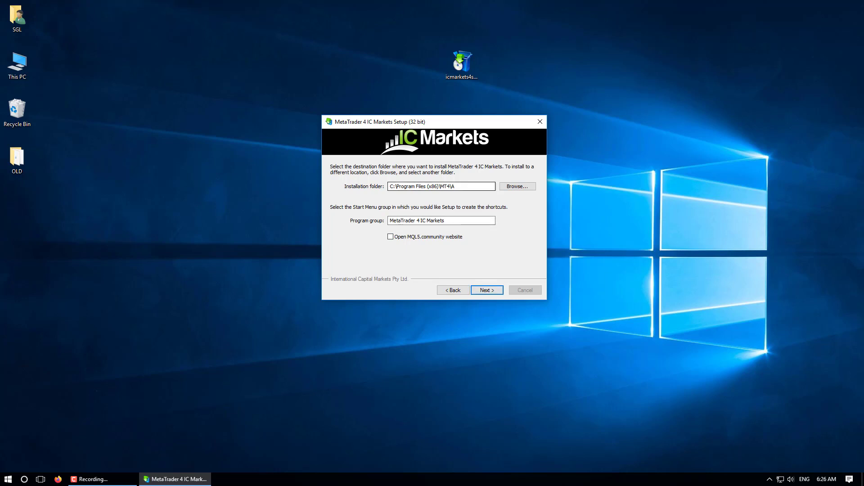
left_click_drag(390, 186, 455, 186)
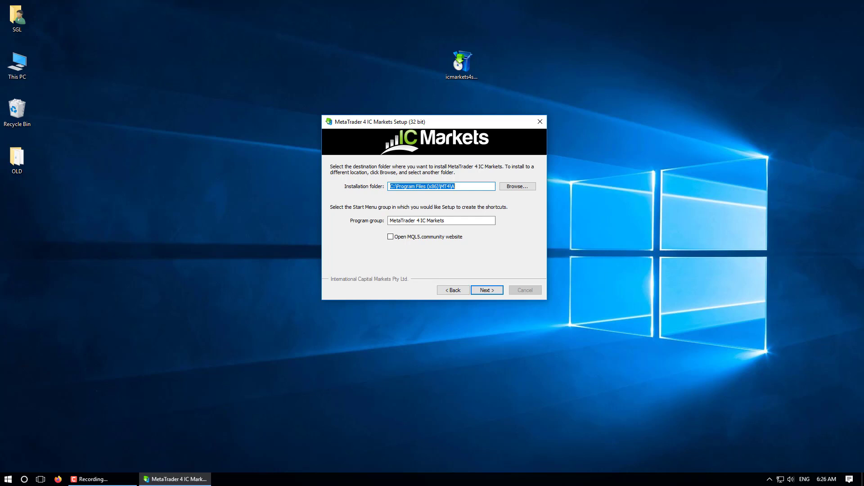
left_click(455, 186)
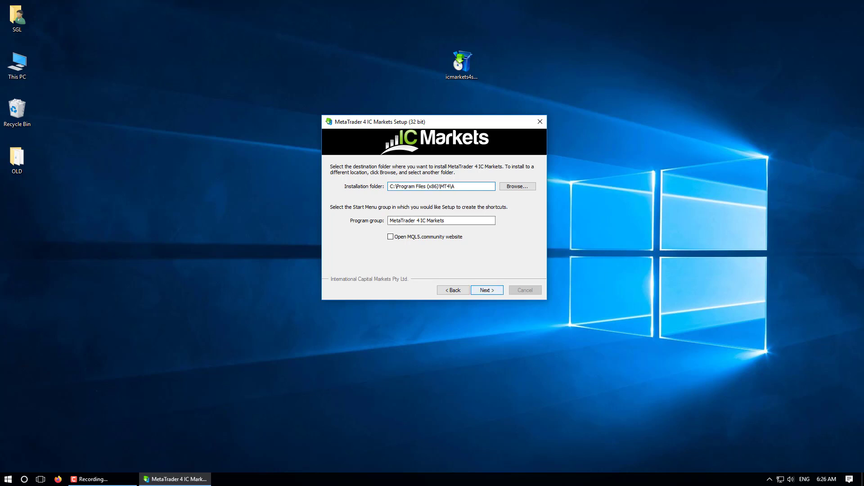
key("Return")
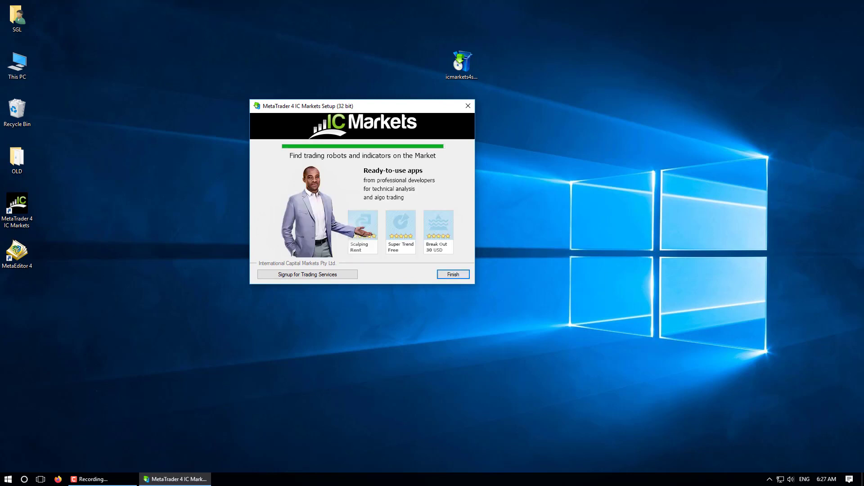
Finish setup, cancel the account login prompt, and close the new terminal.
key("Return")
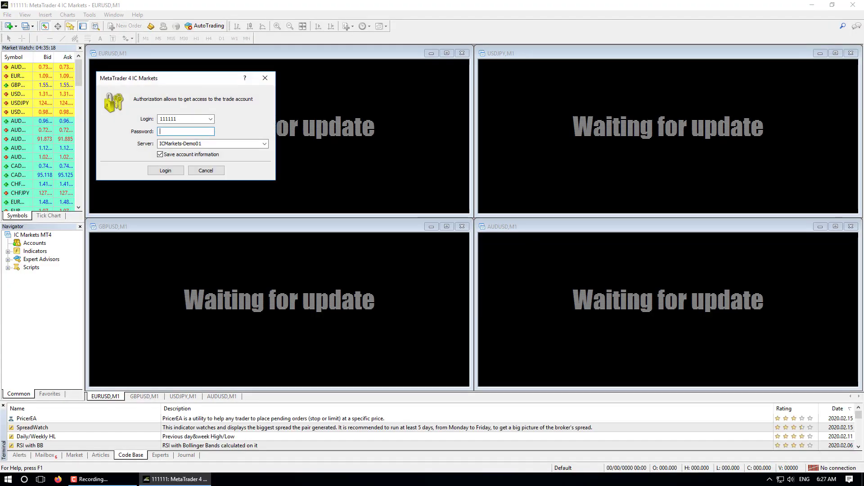
left_click(206, 170)
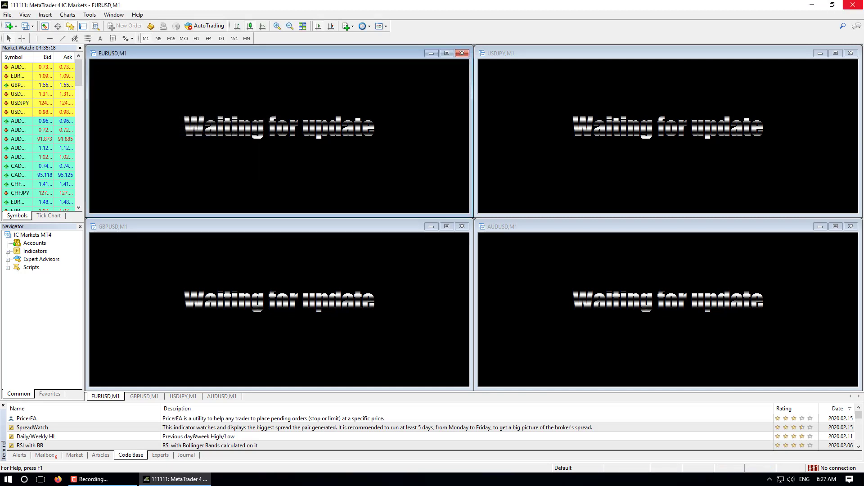
left_click(853, 5)
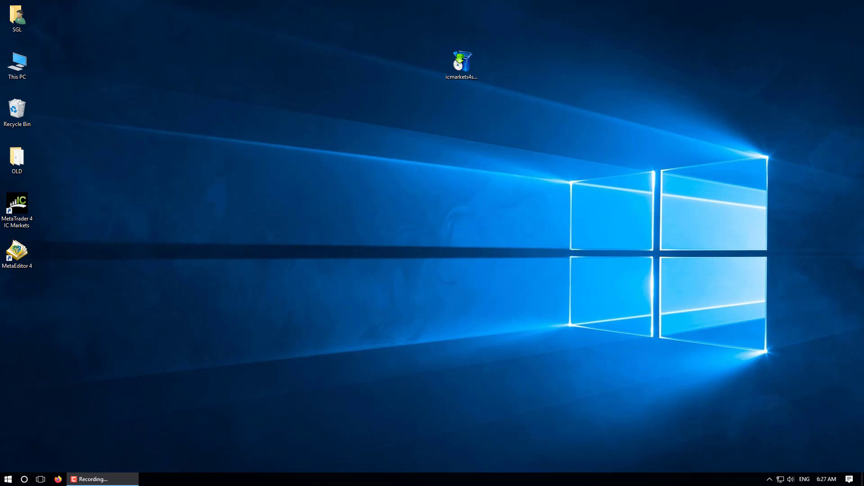
Refresh the desktop and run icmarkets4setup once more.
right_click(339, 124)
left_click(356, 152)
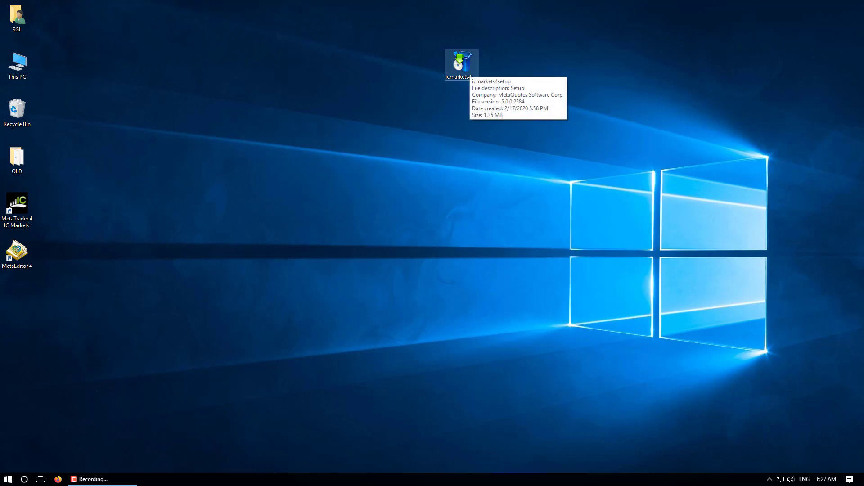
left_click(462, 65)
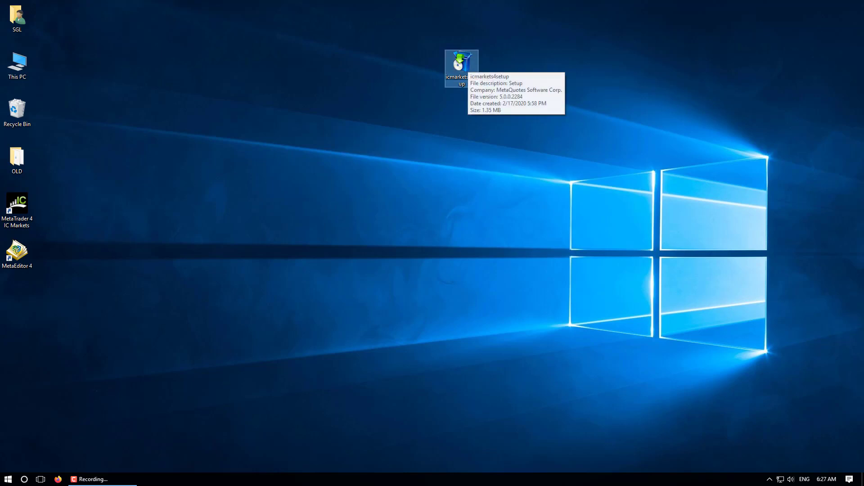
key("Return")
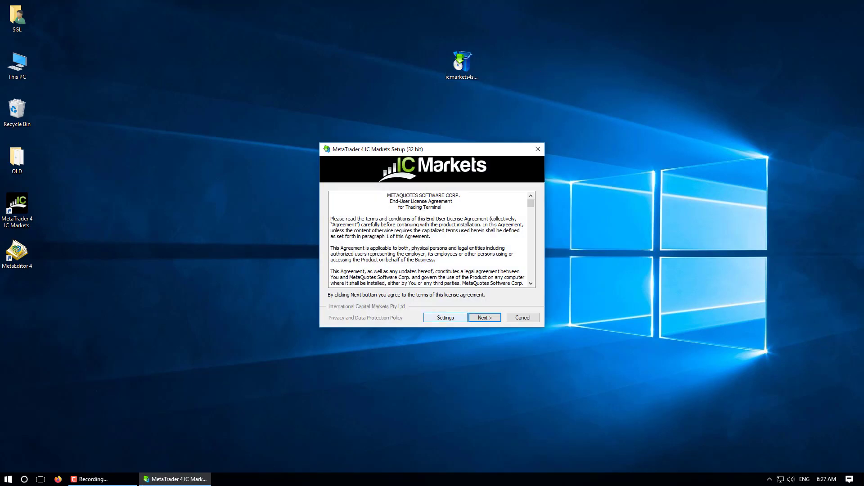
Accept the licence and set the installation folder to C:\Program Files (x86)\MT4\B.
key("Return")
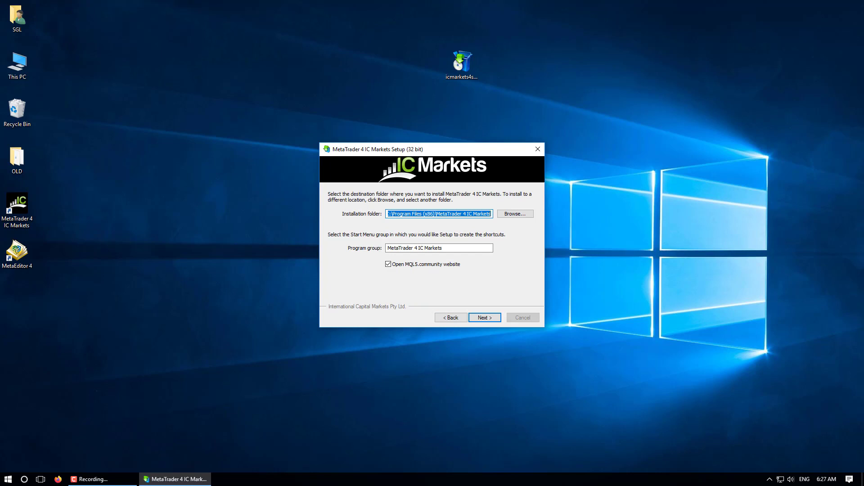
key("Tab")
key("Return")
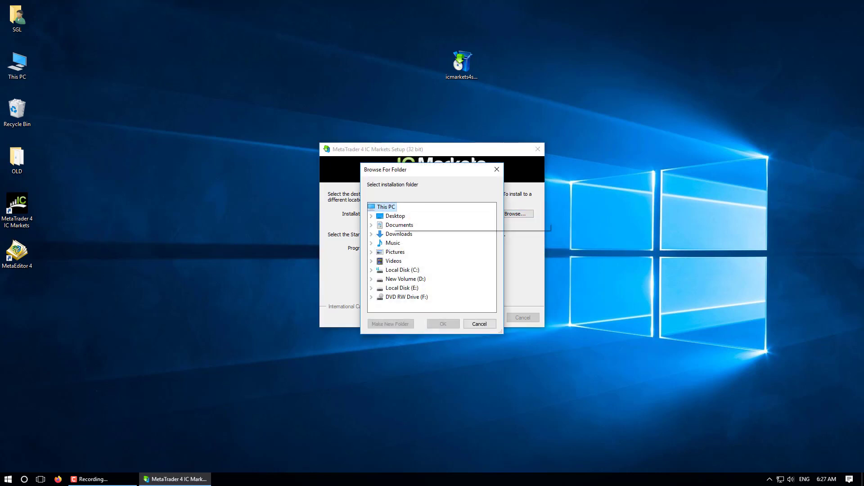
double_click(402, 270)
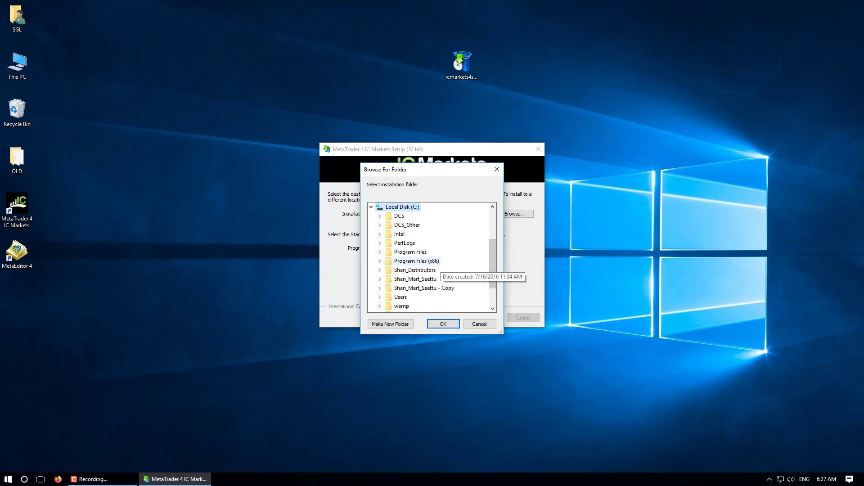
double_click(416, 261)
scroll(430, 256, "down", 2)
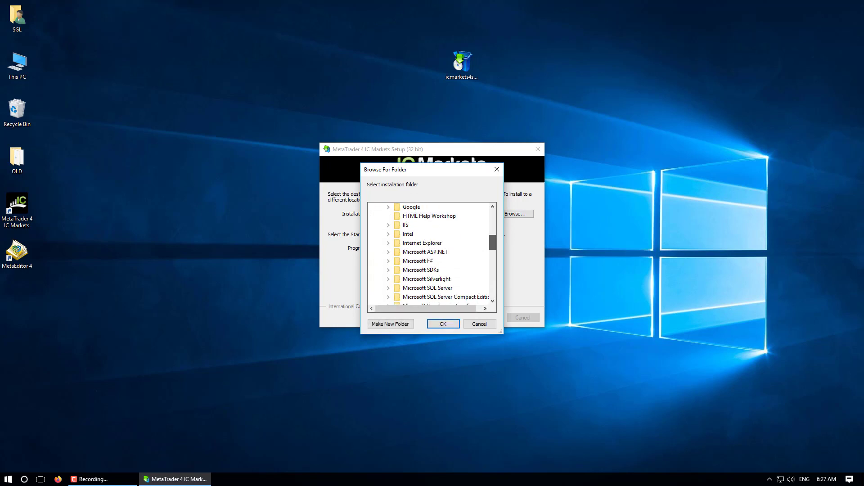
scroll(430, 253, "down", 6)
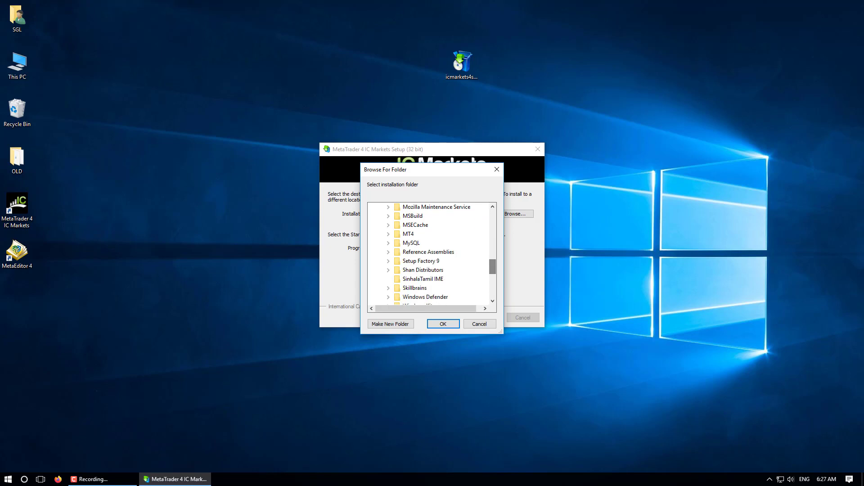
double_click(408, 234)
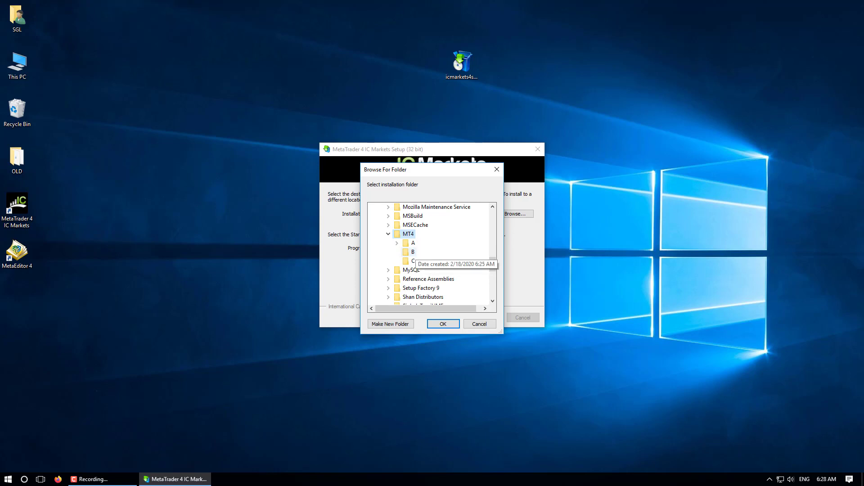
left_click(411, 252)
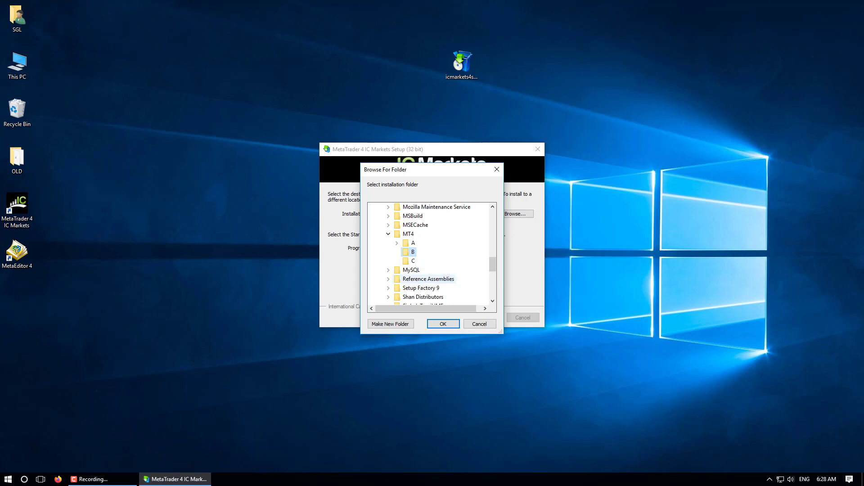
left_click(443, 324)
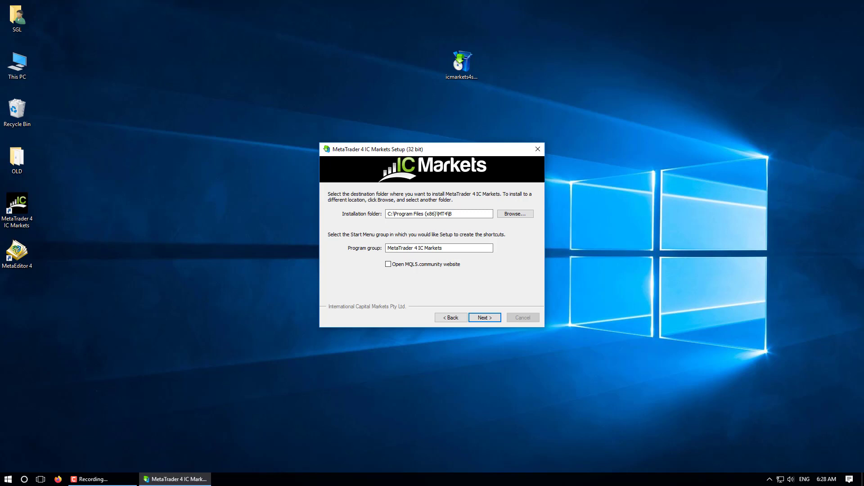
Check the MT4\B installation path and start the install.
left_click_drag(387, 214, 452, 214)
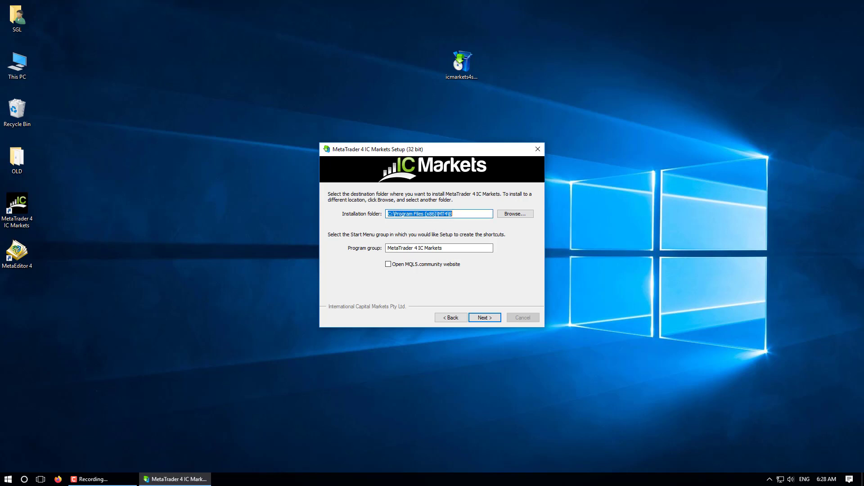
left_click(452, 214)
left_click(485, 318)
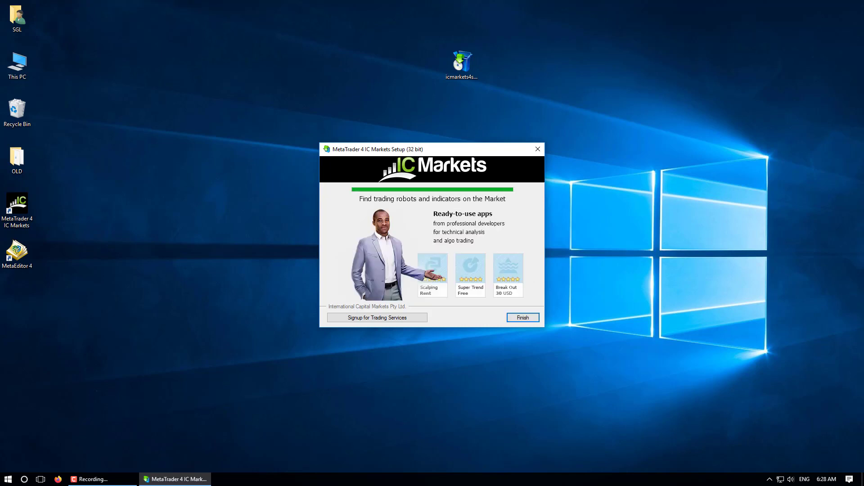
Finish the second setup, cancel its login prompt, and close the second terminal.
key("Return")
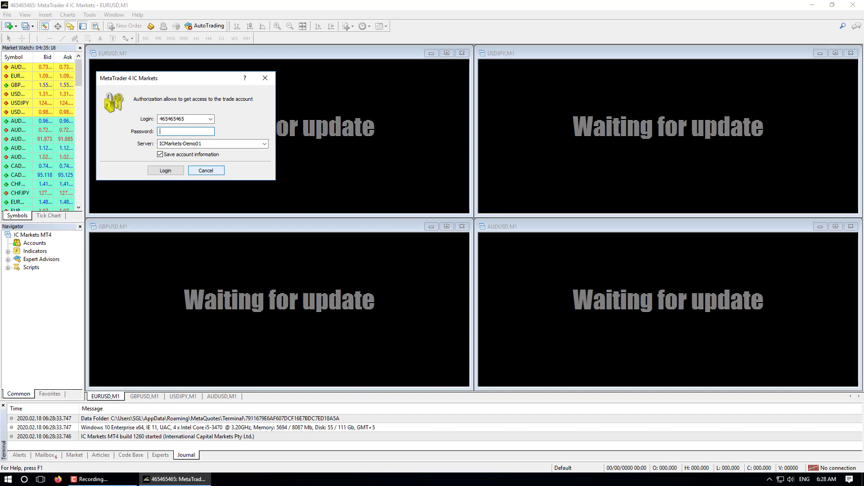
left_click(206, 170)
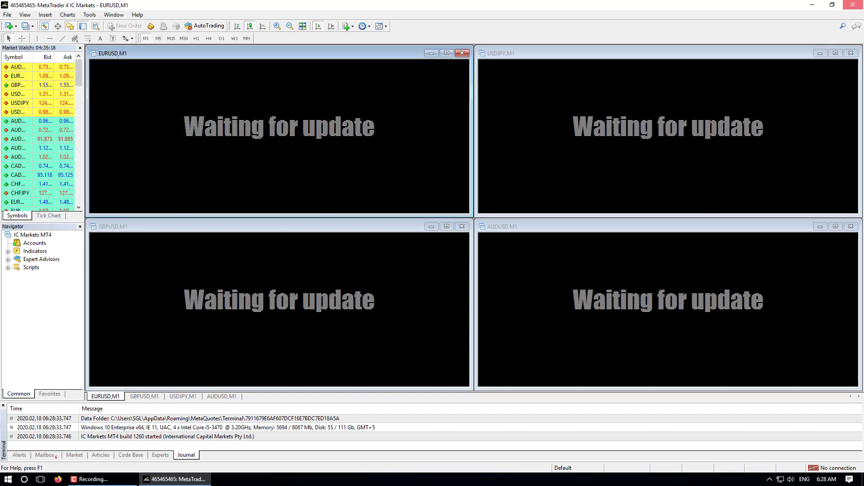
left_click(853, 5)
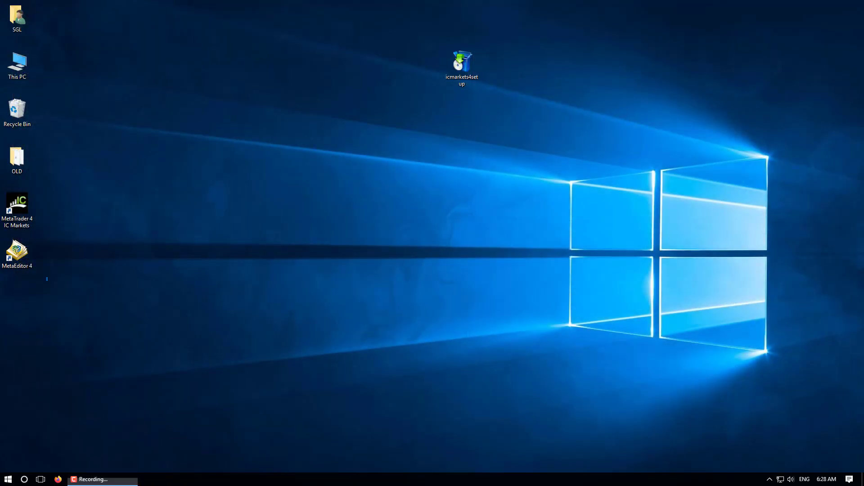
Clear the MetaTrader 4 and MetaEditor 4 shortcuts, refresh the desktop, and relaunch icmarkets4setup.
left_click_drag(47, 280, 16, 110)
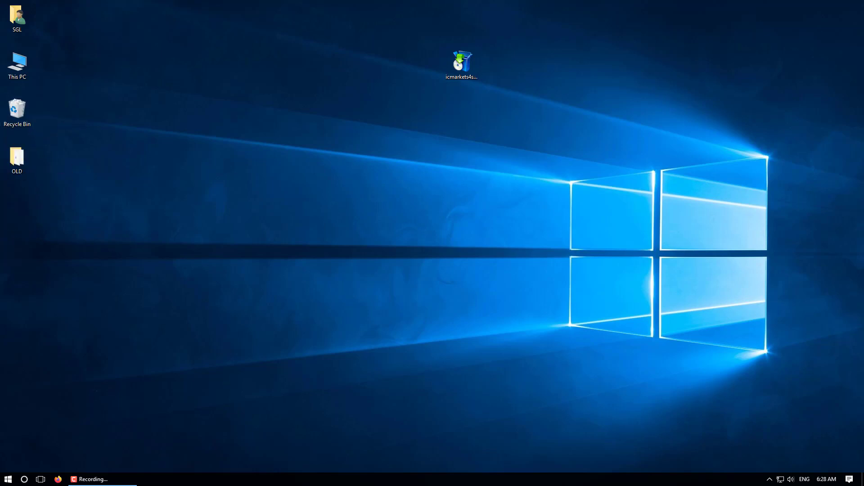
right_click(295, 142)
left_click(315, 169)
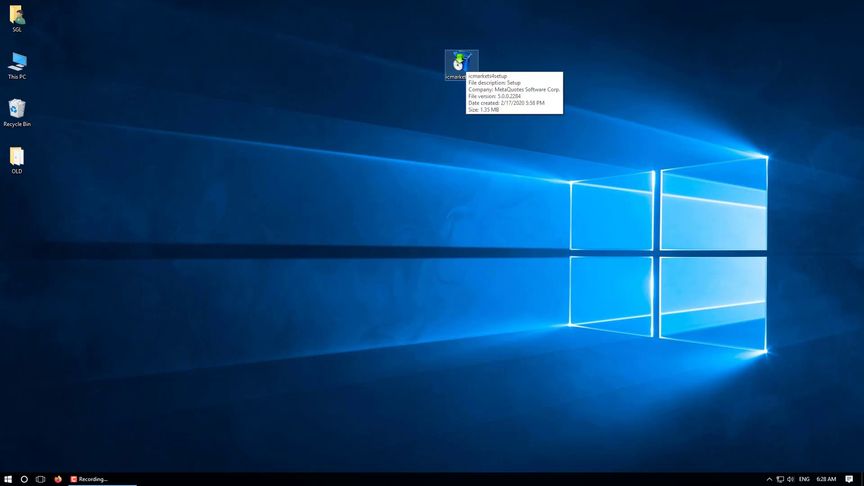
double_click(461, 63)
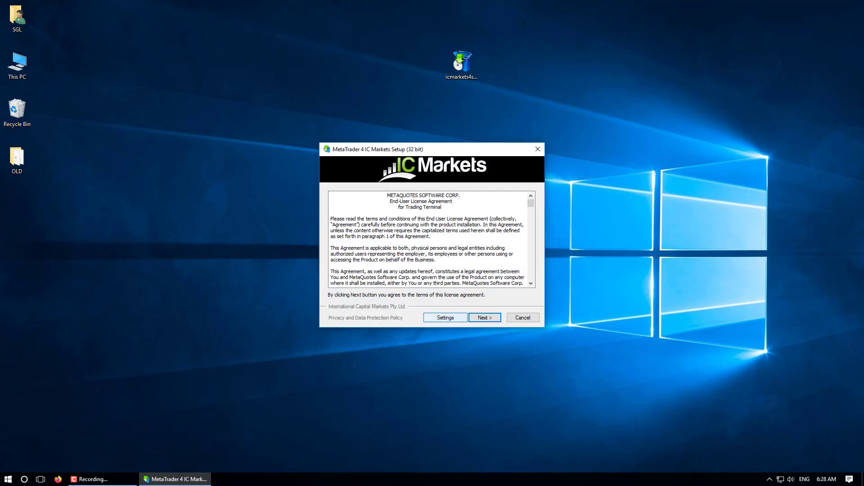
Accept the license, set the install folder to C:\Program Files (x86)\MT4\C, and turn off the MQL5.community website.
key("Return")
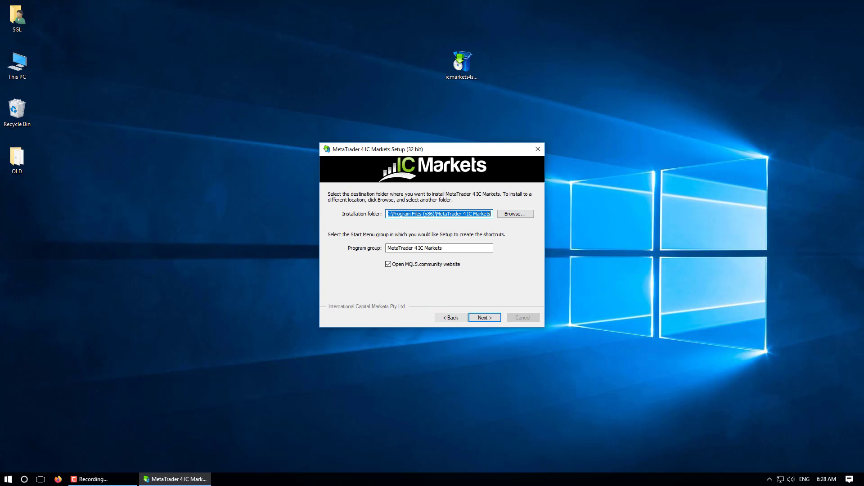
left_click(515, 214)
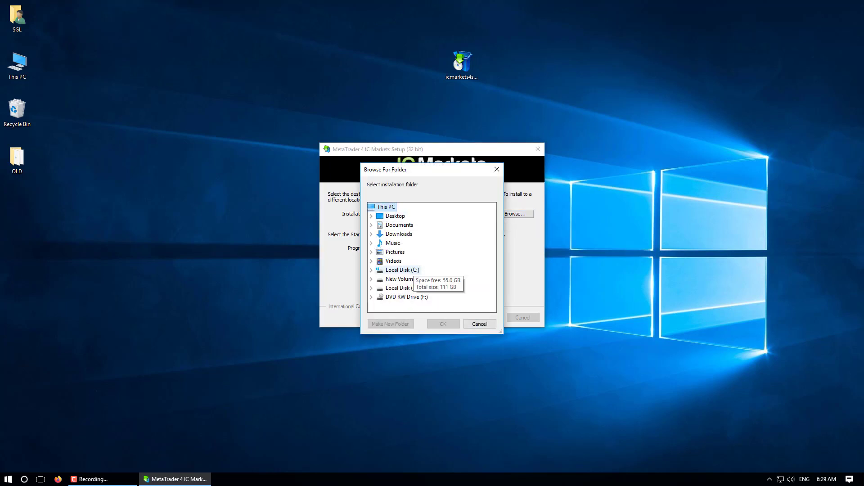
left_click(402, 270)
left_click(417, 261)
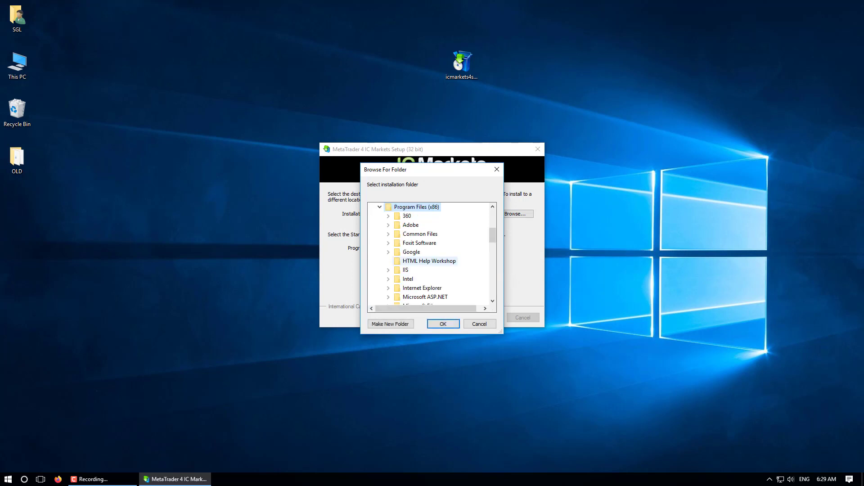
left_click_drag(493, 236, 492, 268)
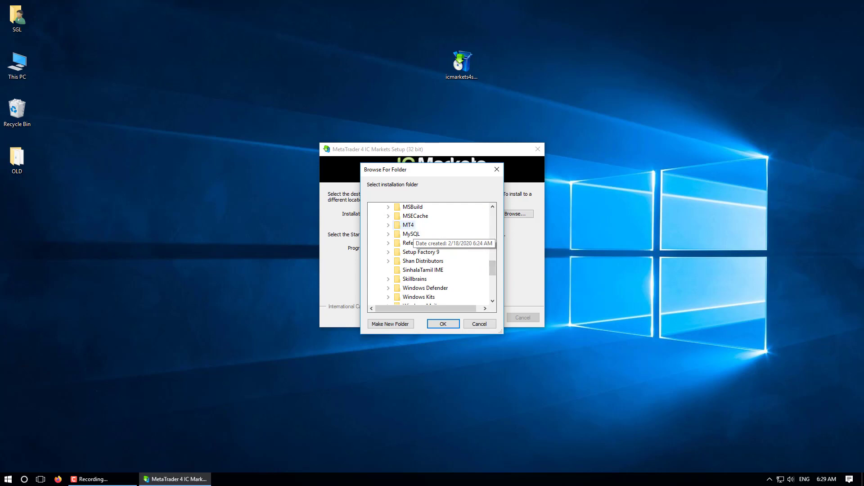
left_click(409, 224)
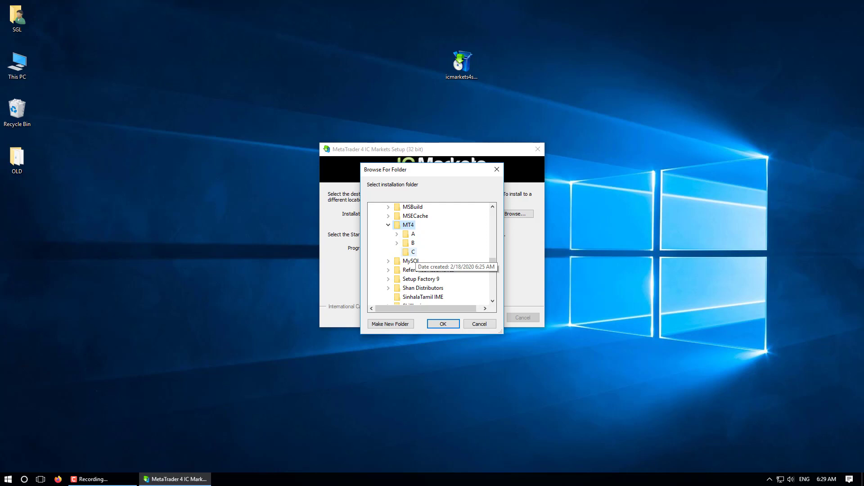
left_click(412, 252)
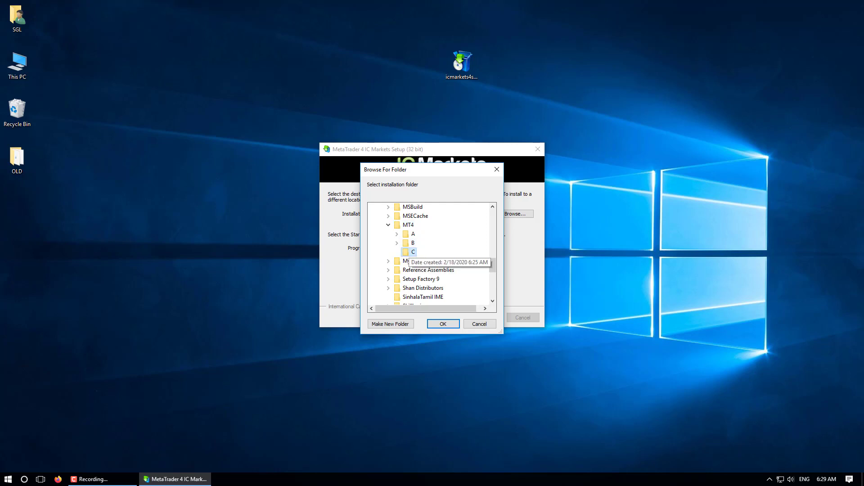
left_click(443, 324)
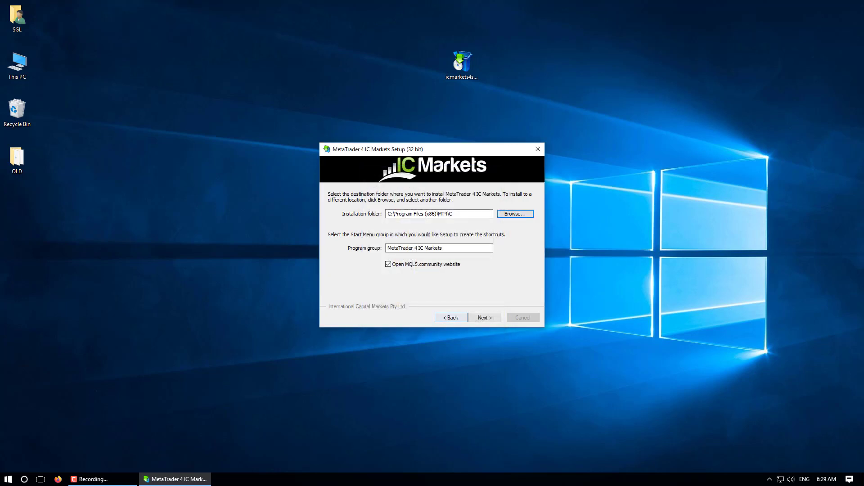
left_click(389, 265)
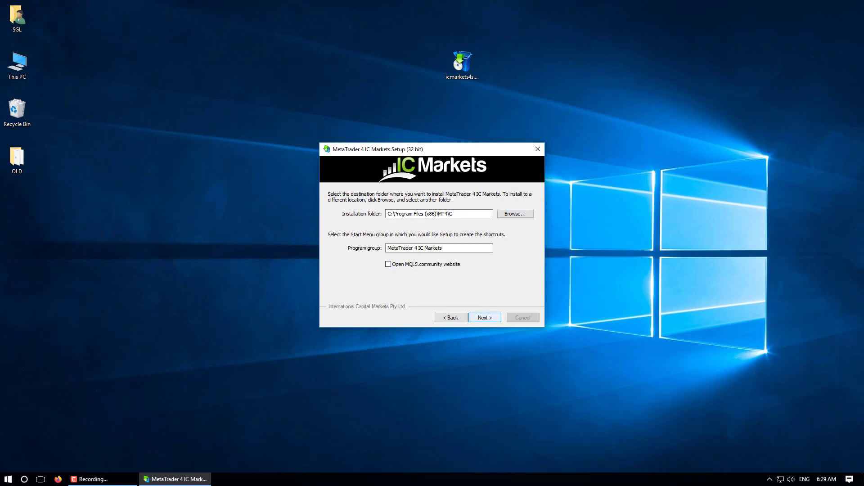
key("Return")
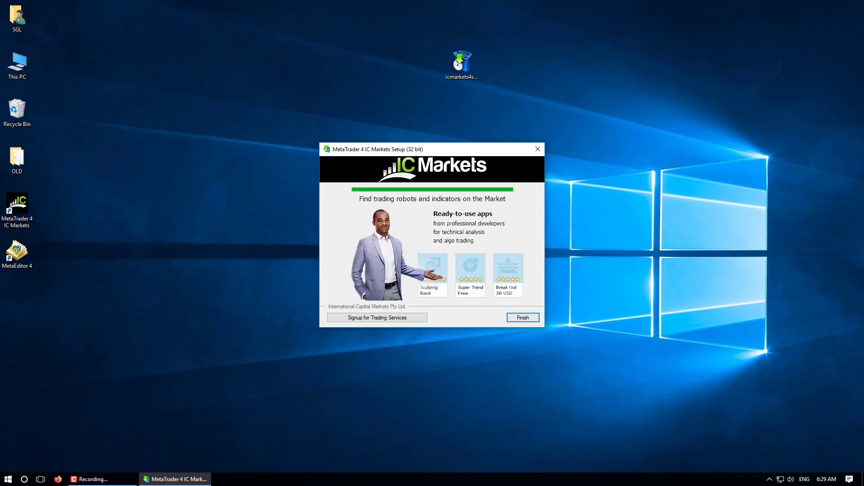
Finish the third install, cancel the account wizard and login, close MT4, and recycle its new shortcuts.
key("Return")
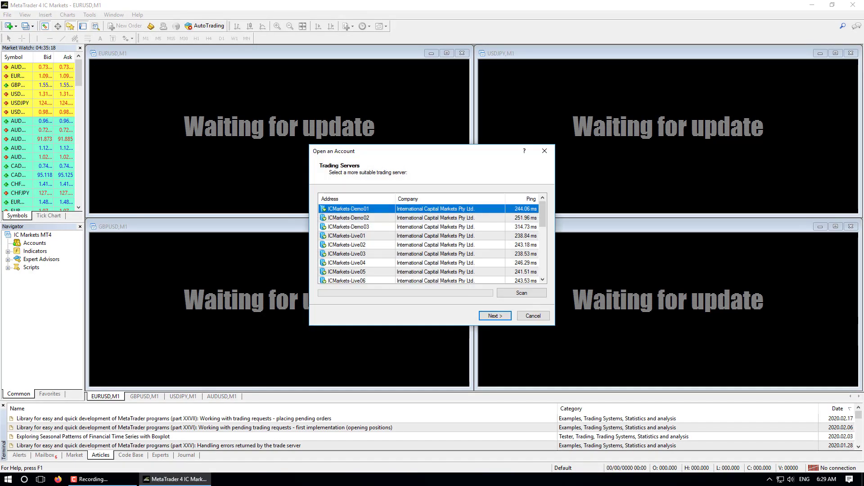
scroll(428, 243, "down", 5)
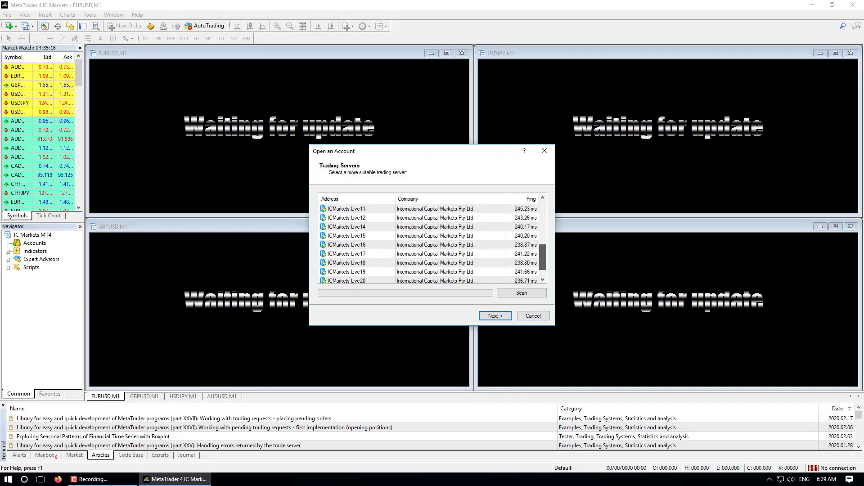
left_click(533, 315)
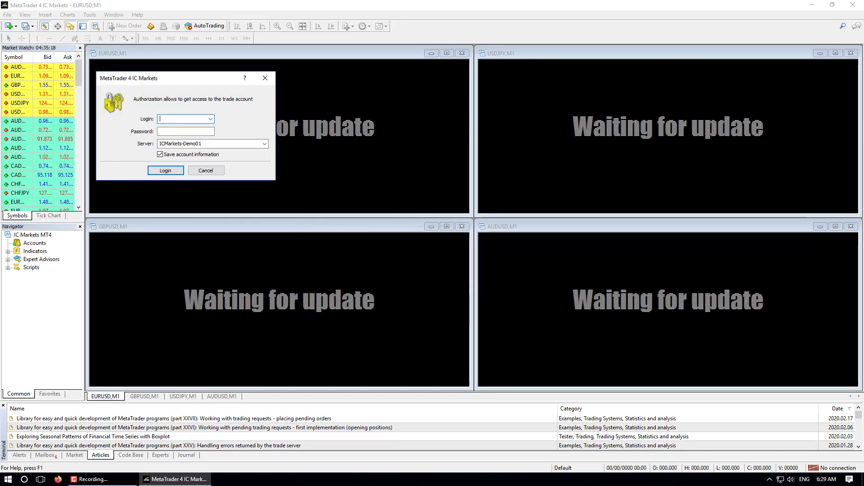
left_click(206, 170)
left_click(852, 5)
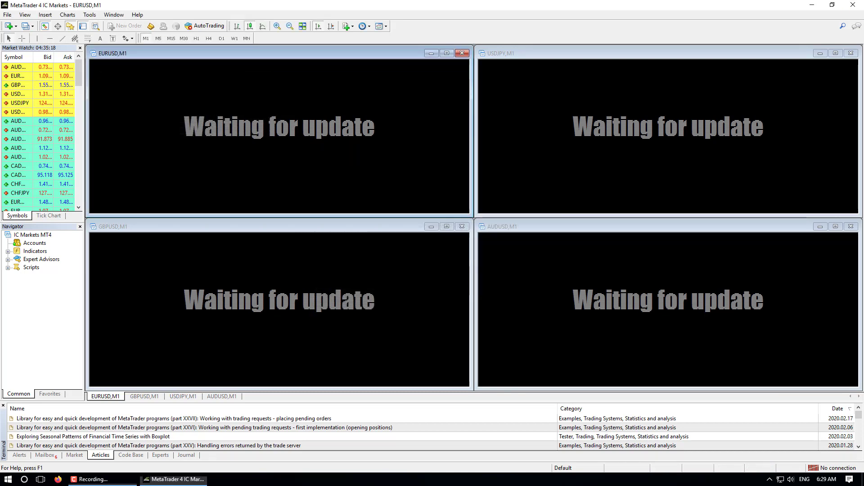
left_click_drag(53, 276, 16, 115)
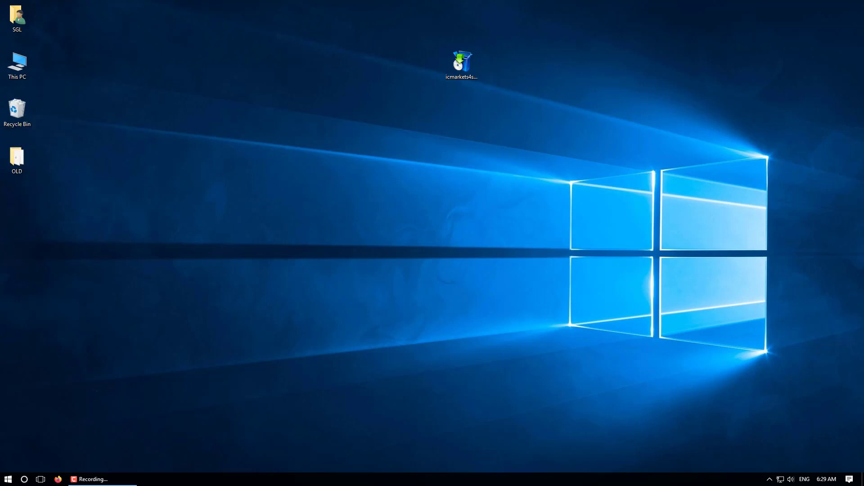
Refresh the desktop a few times, then open This PC.
right_click(218, 111)
left_click(234, 136)
right_click(188, 108)
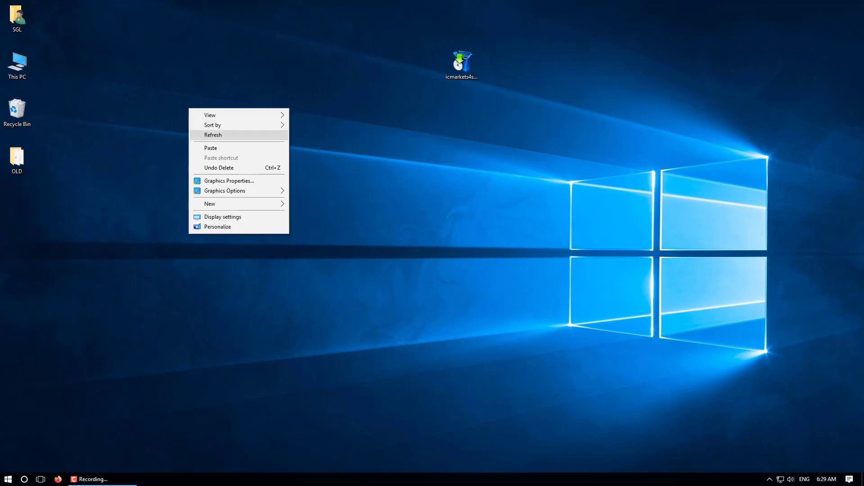
left_click(225, 134)
right_click(178, 95)
right_click(158, 93)
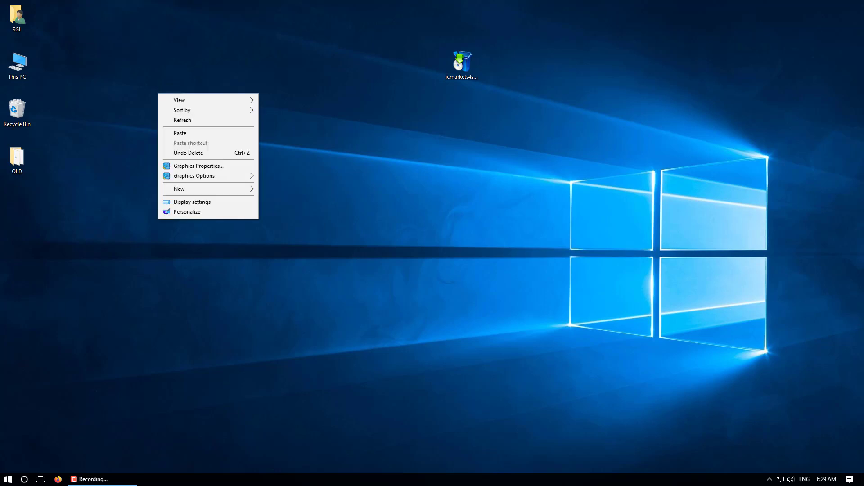
left_click(189, 121)
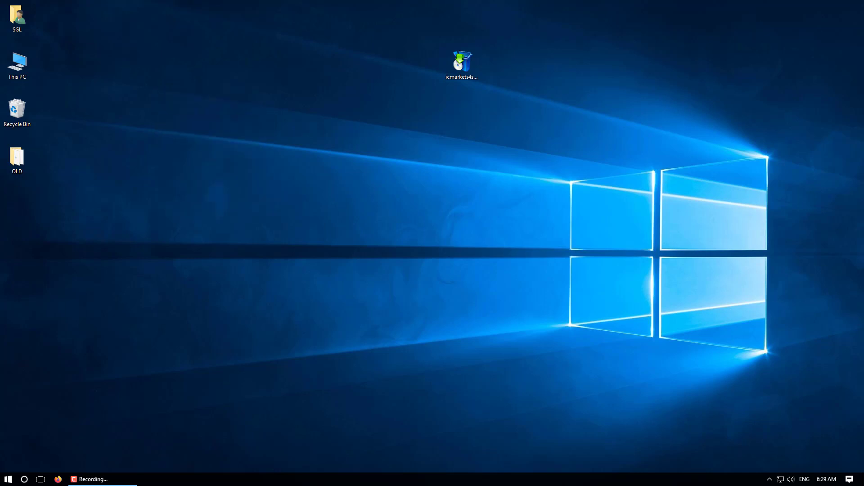
double_click(17, 65)
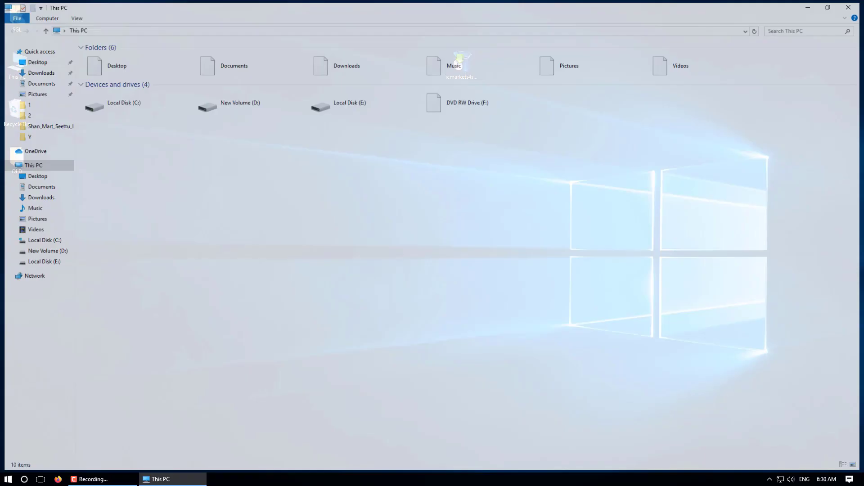
Navigate to C:\Program Files (x86)\MT4\A and select terminal.exe.
left_click(134, 101)
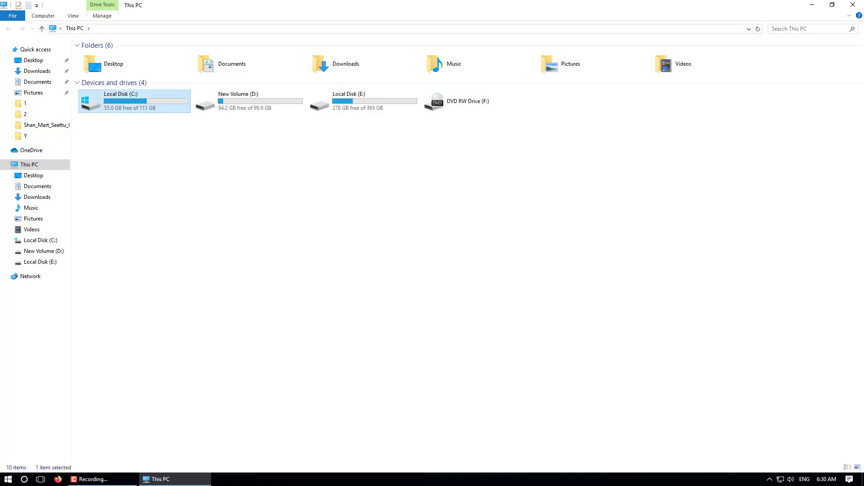
double_click(134, 101)
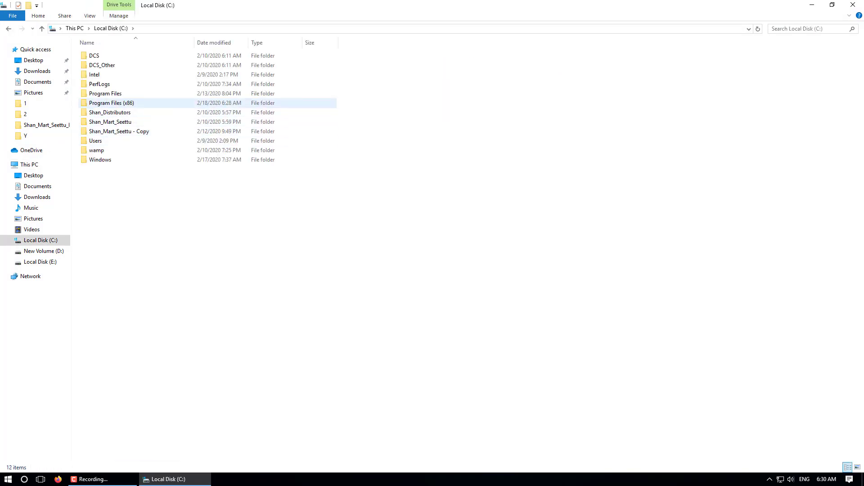
double_click(111, 103)
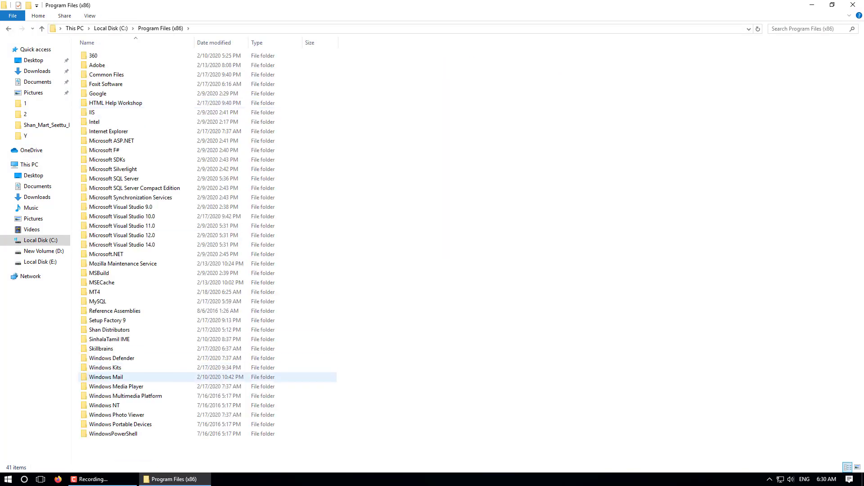
double_click(97, 292)
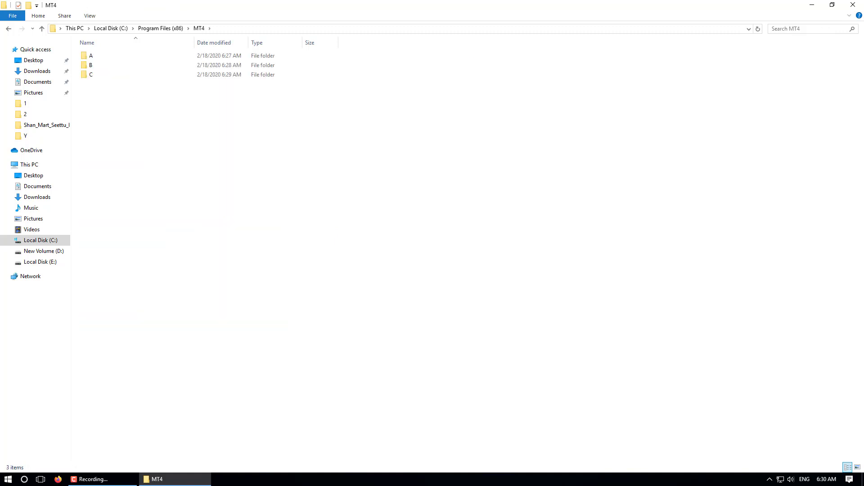
double_click(91, 55)
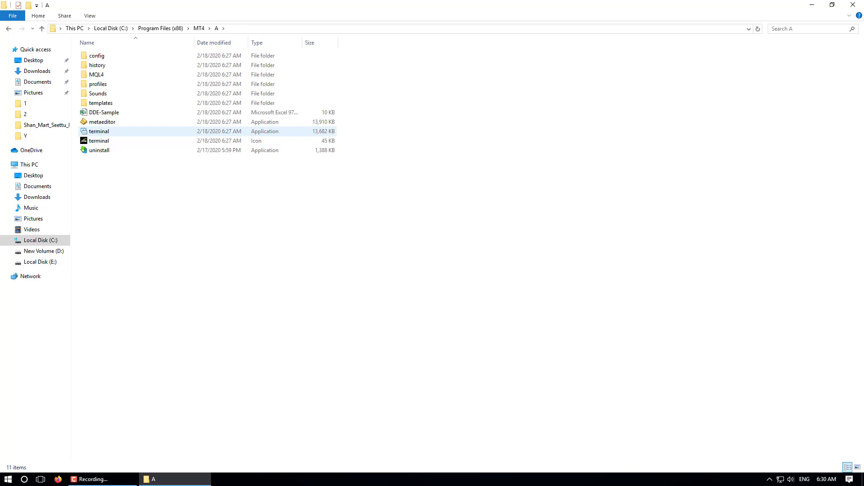
left_click(99, 131)
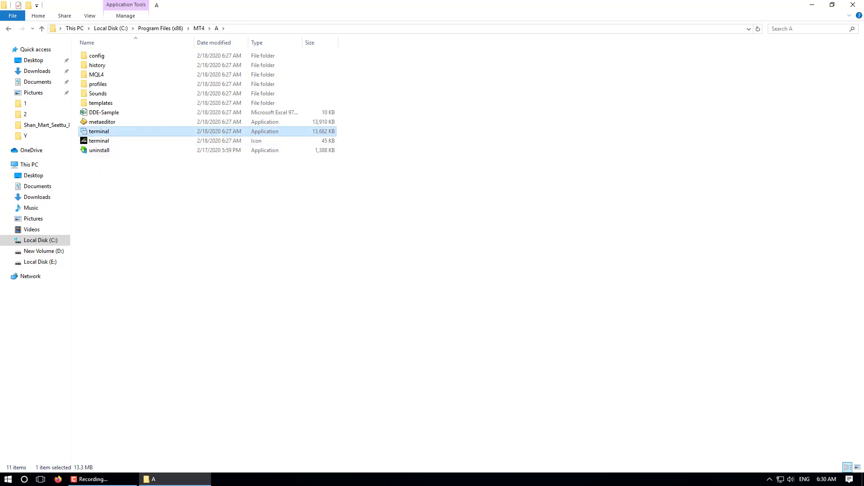
Send folder A's terminal to the desktop as a shortcut and move it into open space.
right_click(93, 131)
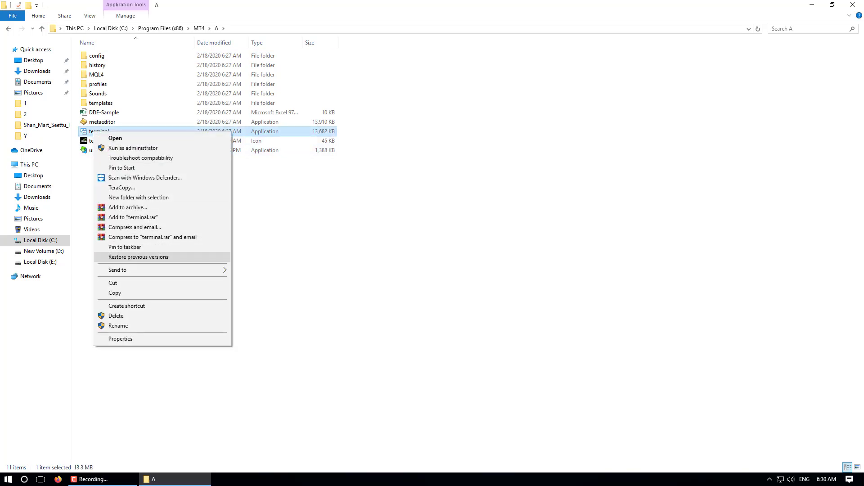
mouse_move(135, 270)
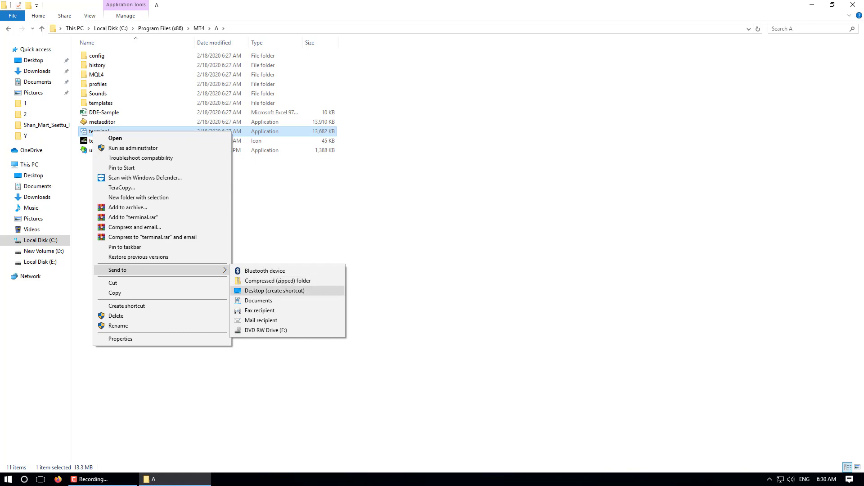
left_click(275, 290)
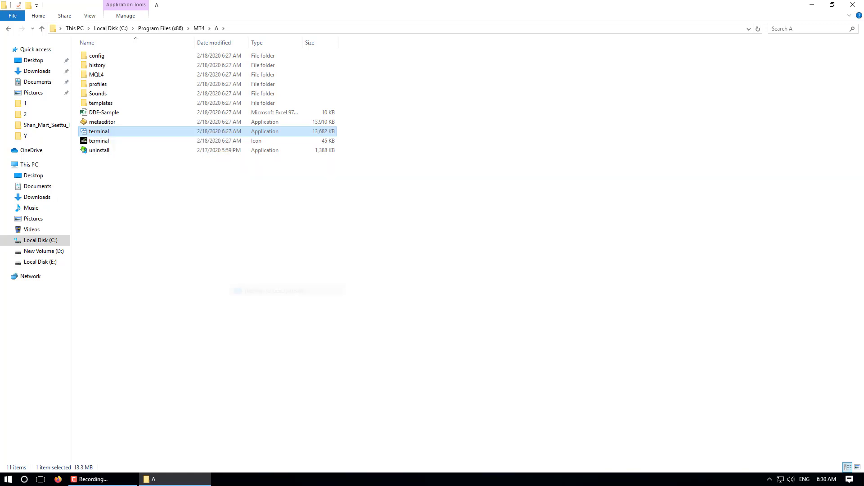
left_click(812, 5)
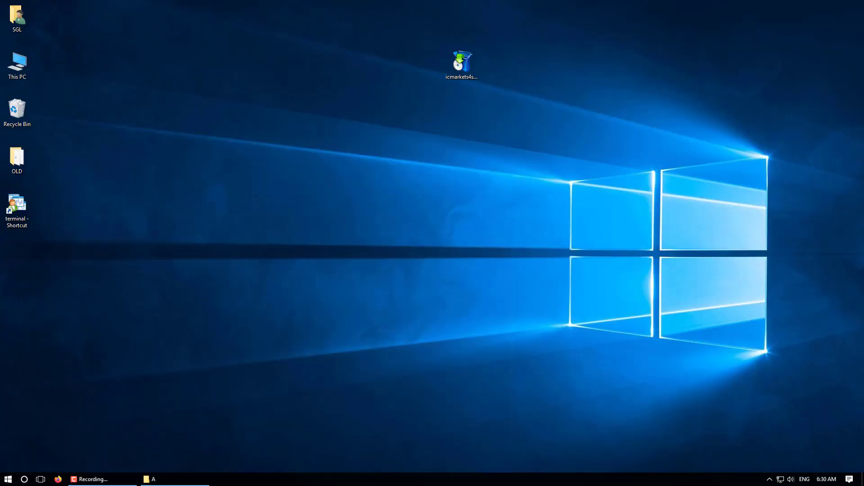
left_click_drag(17, 205, 153, 113)
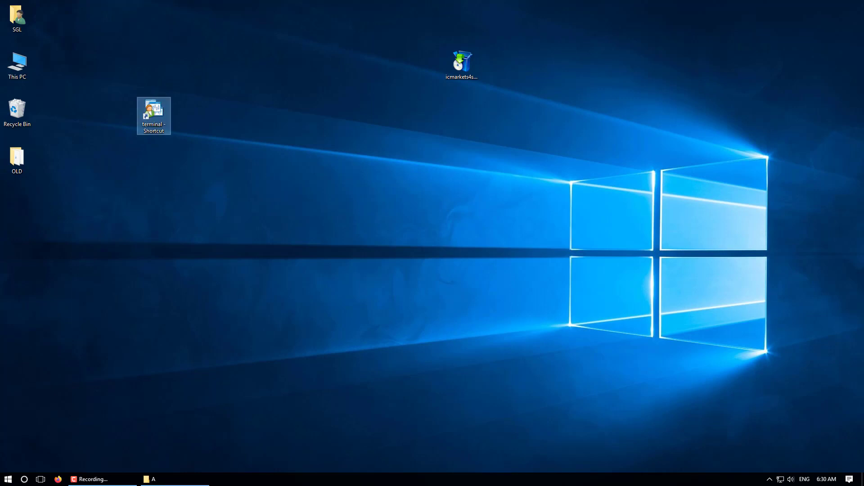
Rename the shortcut 'Account Number' followed by the first account's number.
right_click(149, 110)
left_click(180, 316)
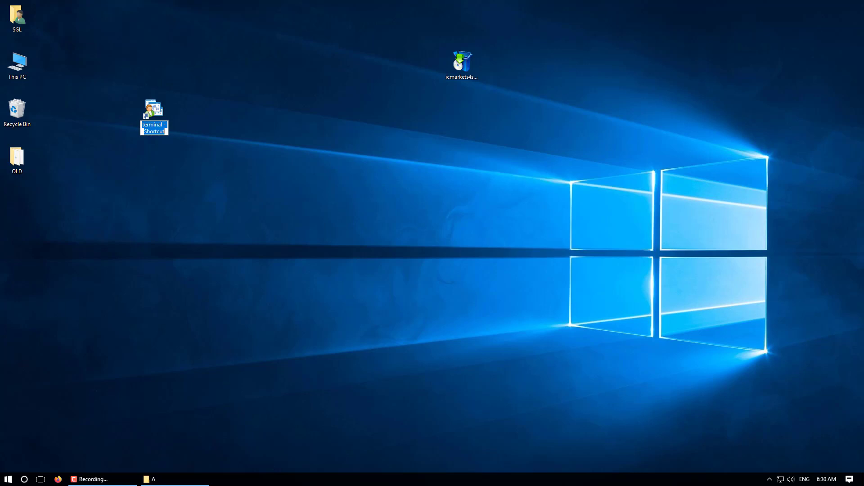
type("Account Number 1111111")
key("Return")
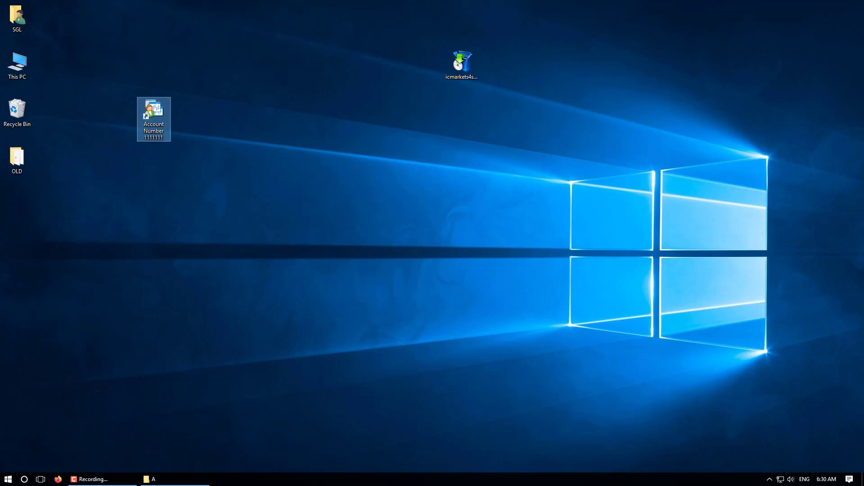
key("shift+F10")
key("Up")
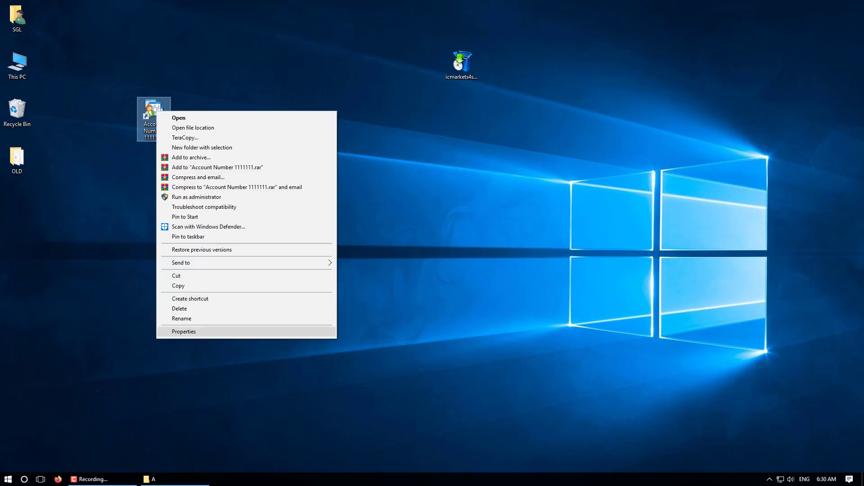
Apply the yellow f icon to the first account shortcut, then go back up to the MT4 folder.
key("Return")
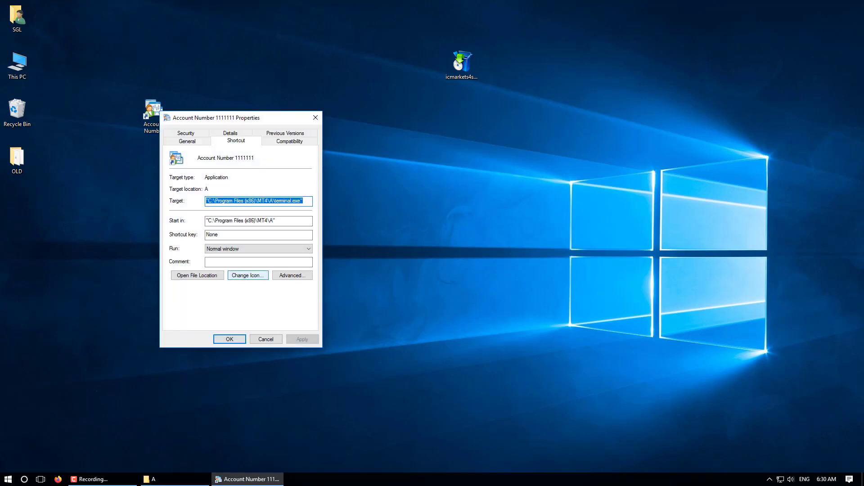
left_click(248, 275)
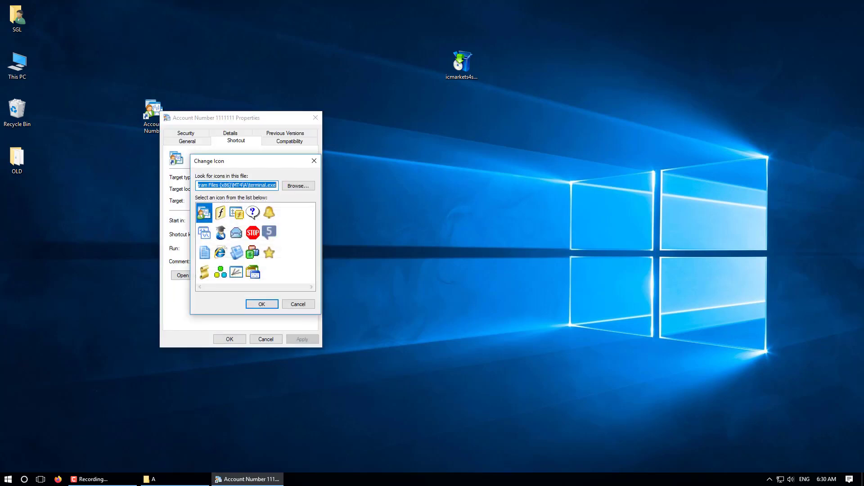
left_click(220, 212)
key("Return")
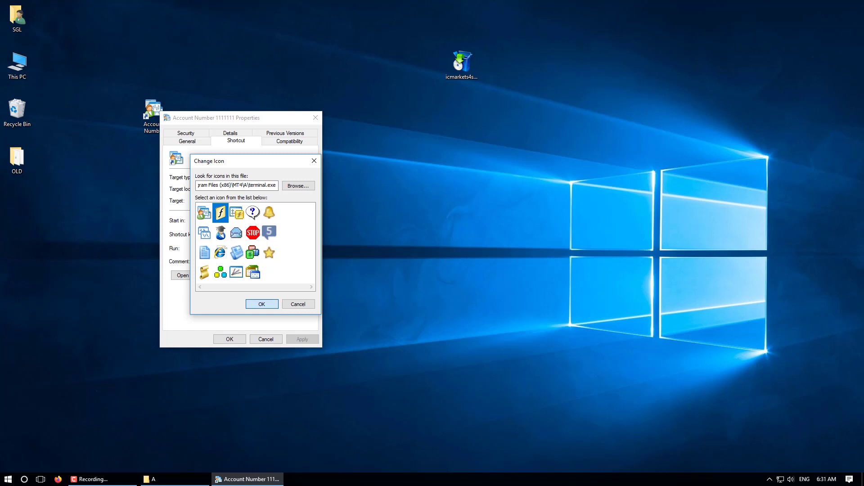
key("alt+a")
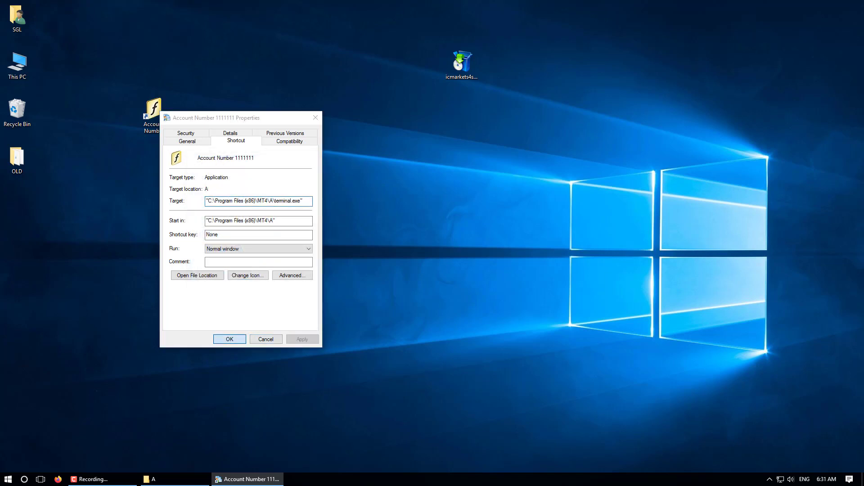
key("Return")
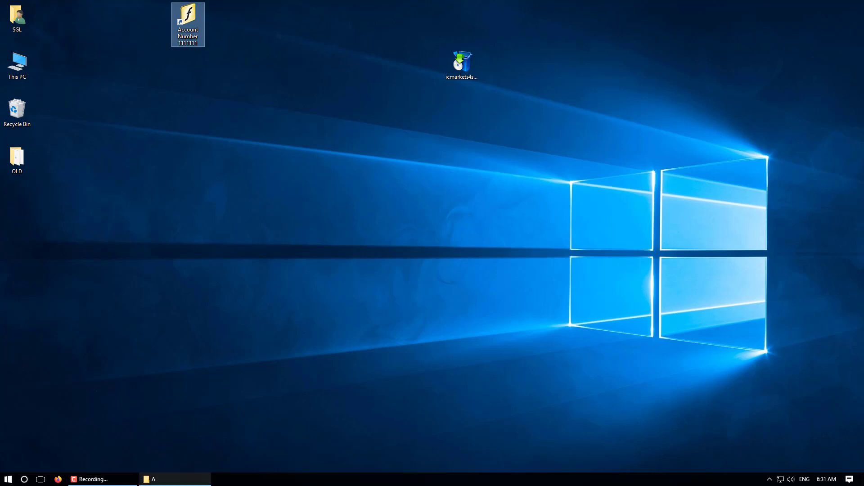
left_click(153, 479)
left_click(199, 28)
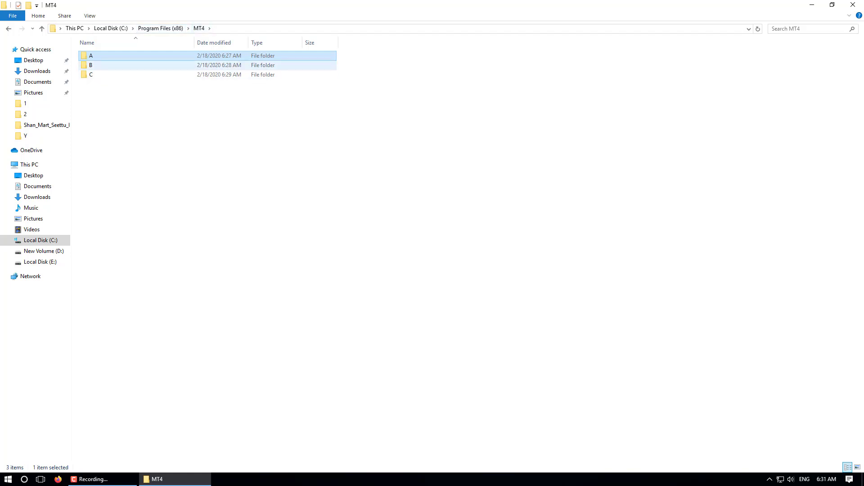
Send folder B's terminal to the desktop as a shortcut and move it into open space.
double_click(90, 65)
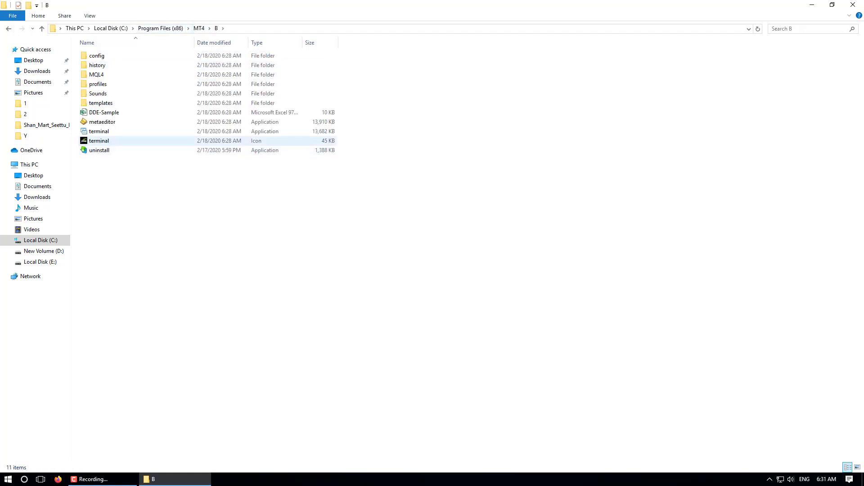
right_click(99, 131)
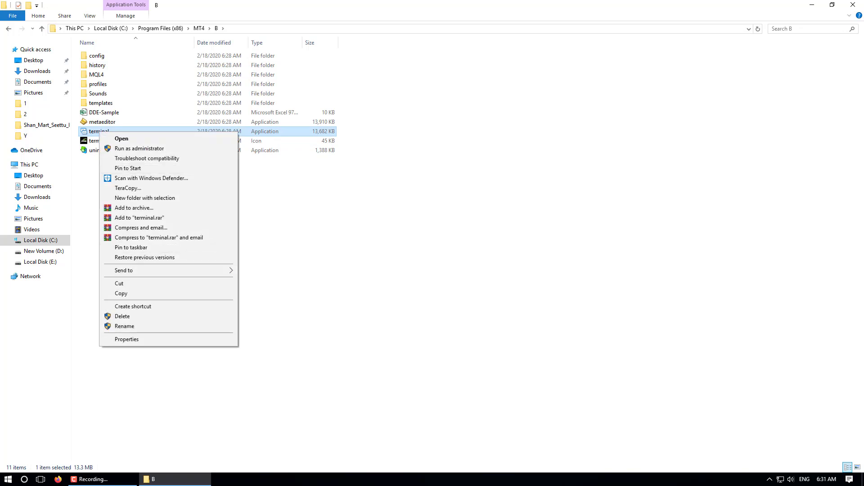
mouse_move(203, 270)
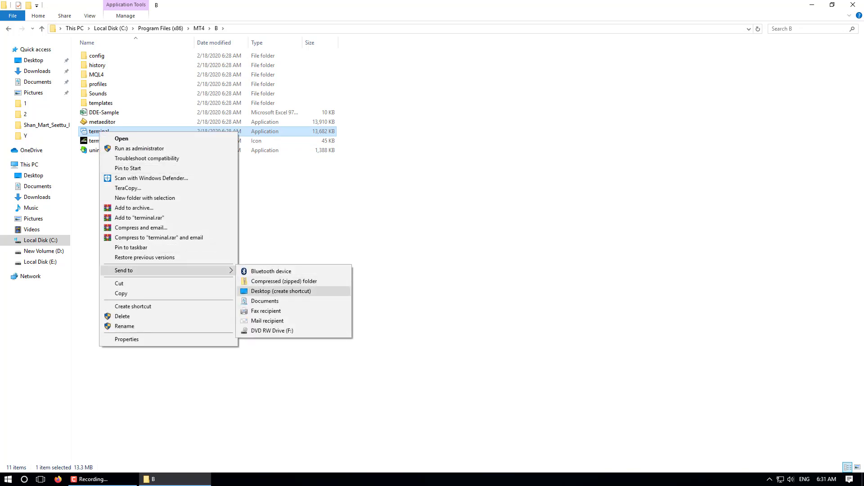
left_click(281, 291)
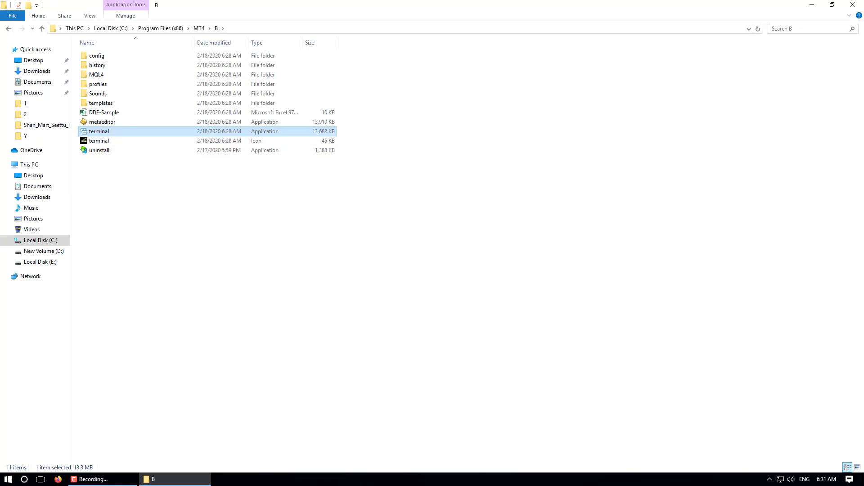
left_click(812, 5)
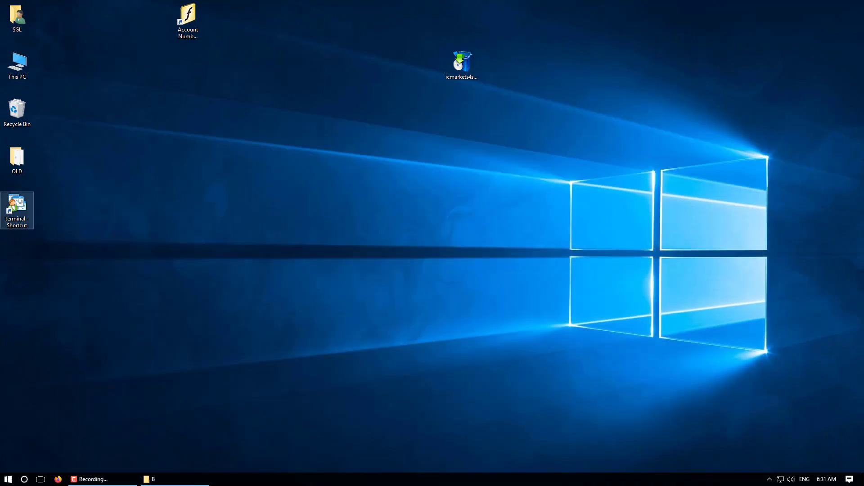
left_click_drag(22, 207, 119, 114)
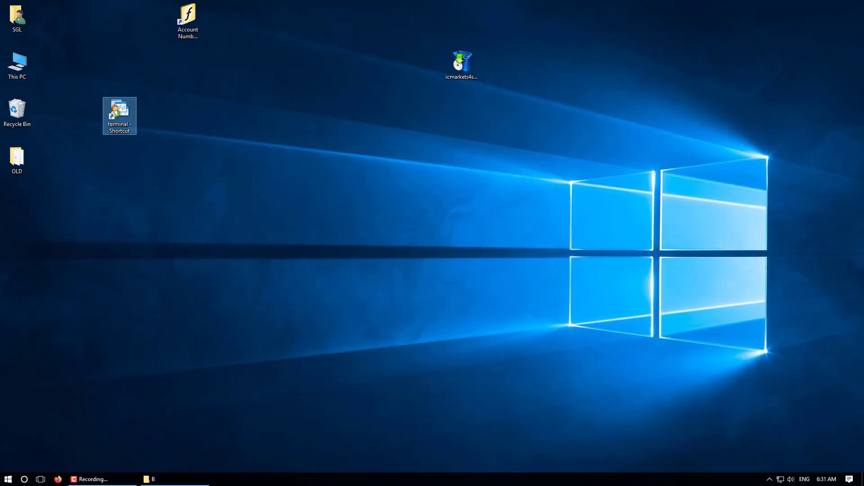
Rename the new shortcut 'Account Number' followed by the second account's number.
right_click(123, 108)
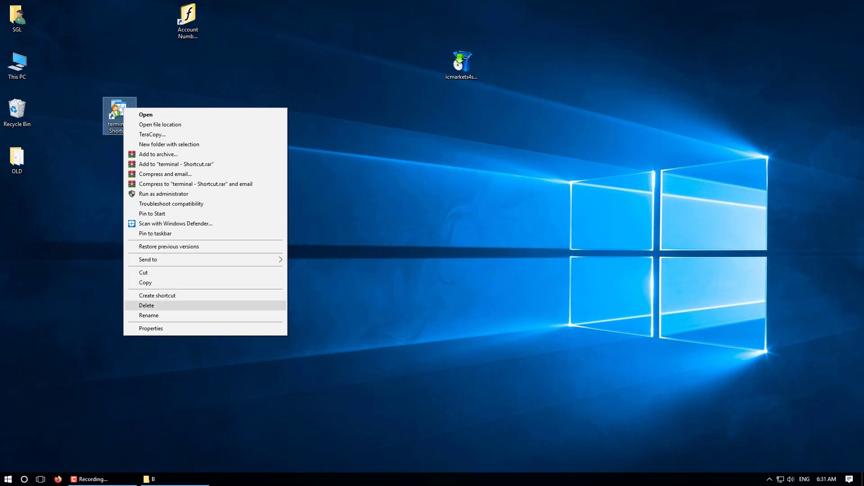
key("Down")
key("Return")
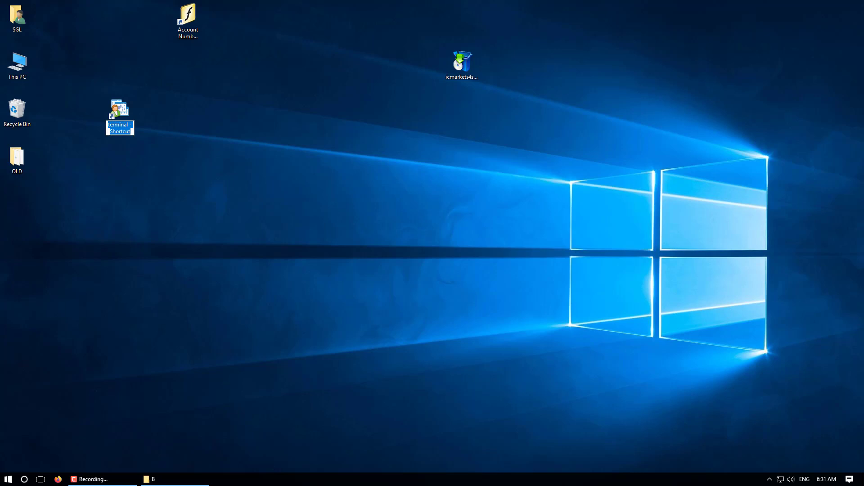
type("Account Number 2222")
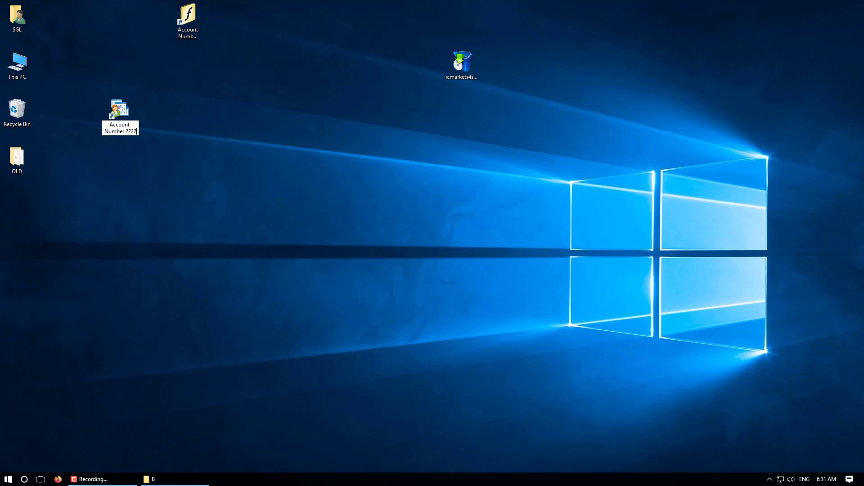
type("2")
key("Return")
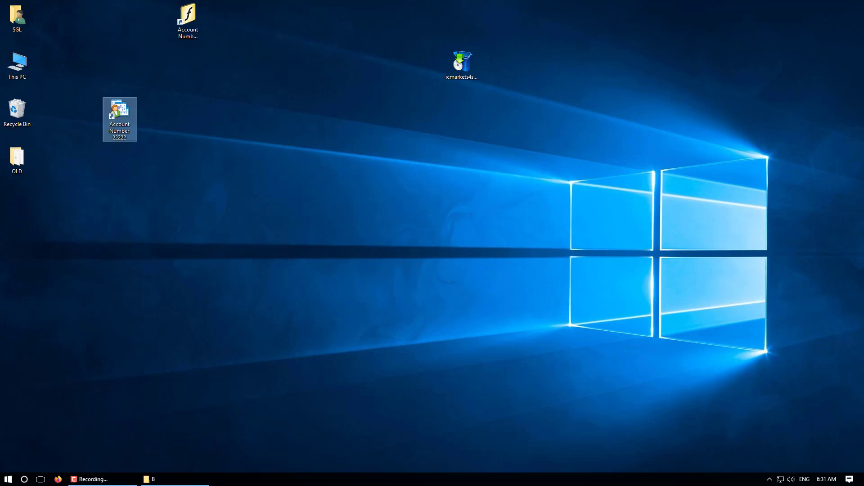
Apply the red STOP icon to the second account shortcut and return to the MT4\B window.
right_click(126, 107)
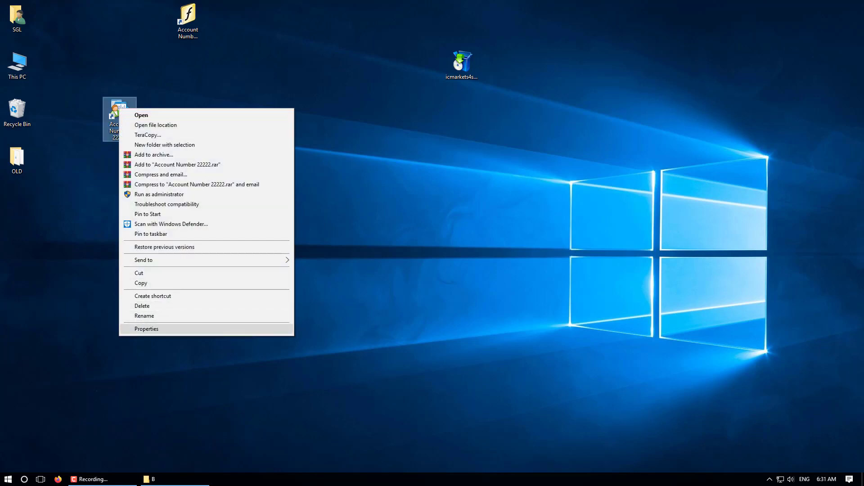
left_click(189, 329)
left_click(211, 273)
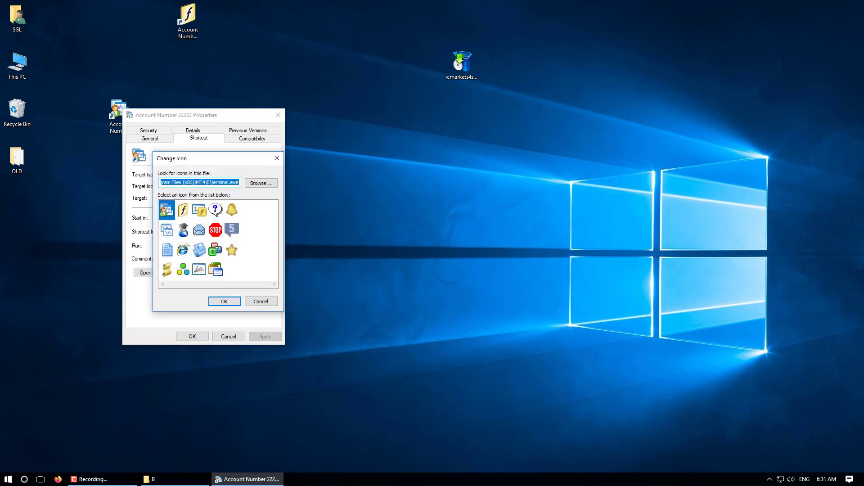
left_click(215, 230)
left_click(224, 302)
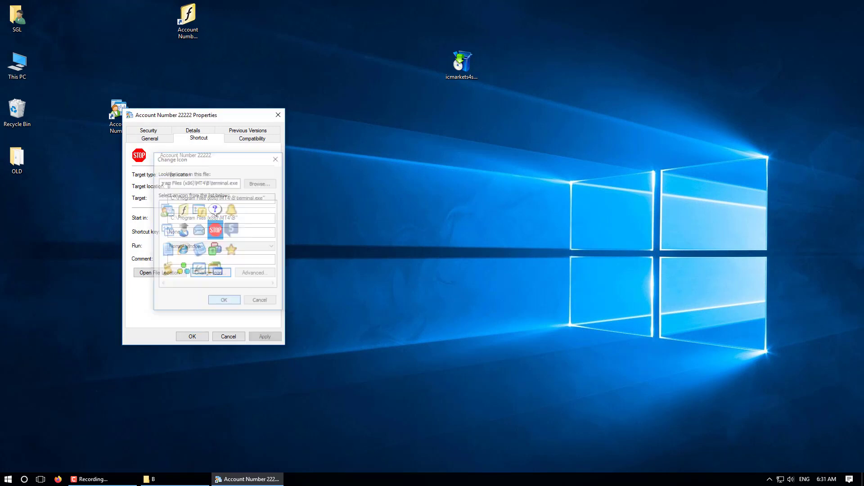
left_click(192, 336)
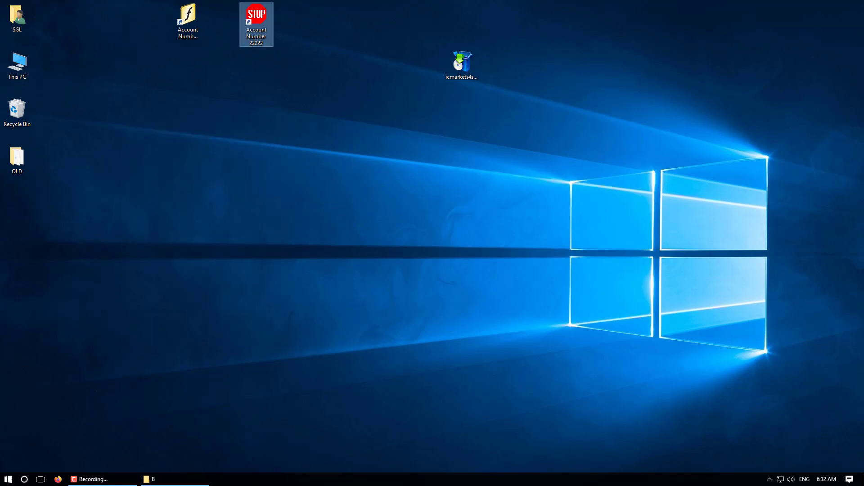
left_click(151, 479)
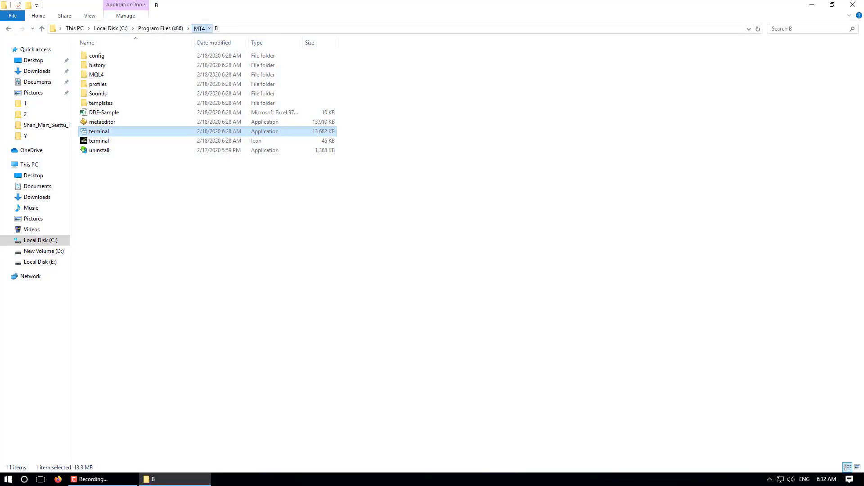
Send folder C's terminal to the desktop as a shortcut and place it beside the others.
left_click(199, 28)
double_click(91, 75)
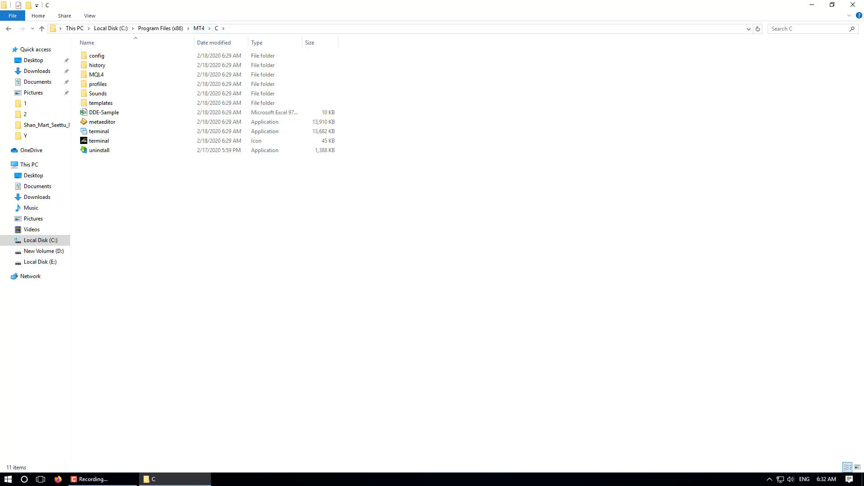
right_click(99, 131)
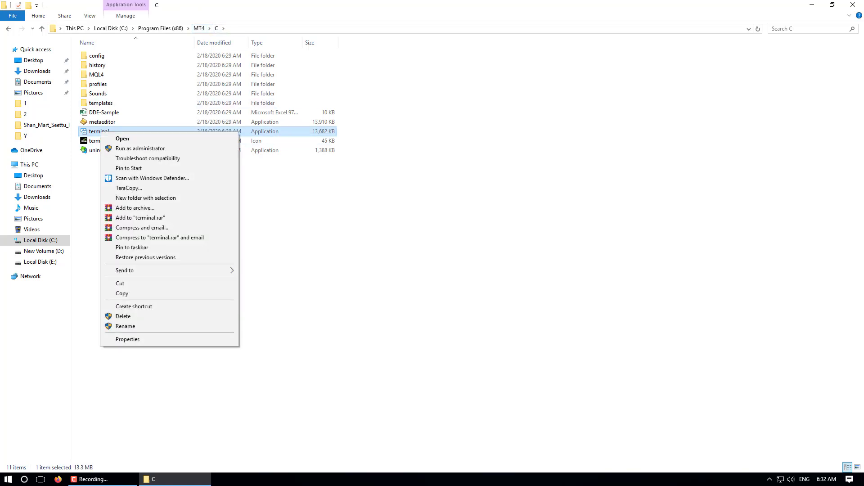
mouse_move(135, 270)
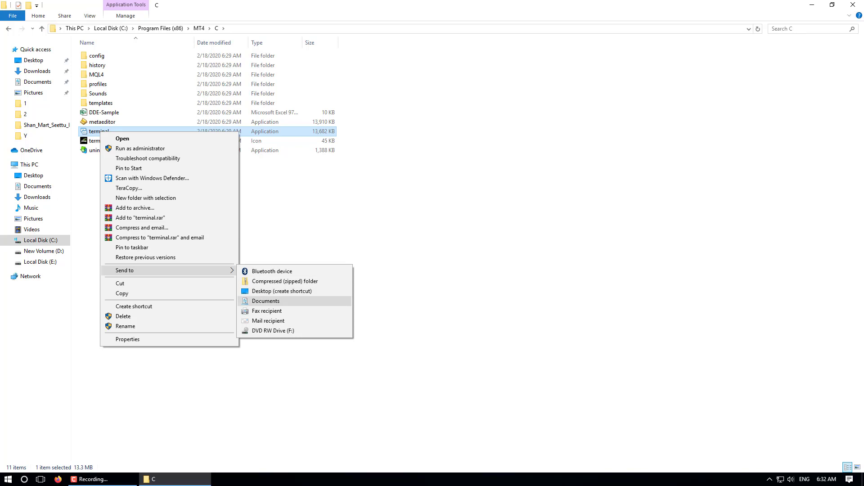
left_click(282, 291)
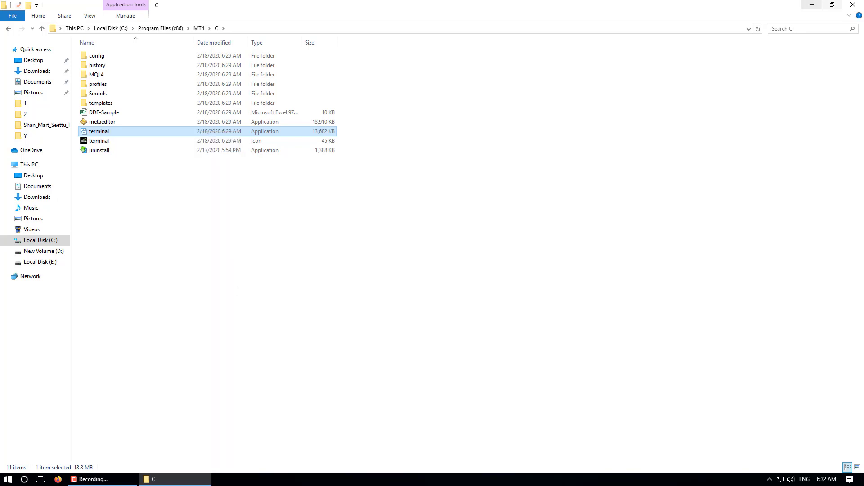
left_click(853, 5)
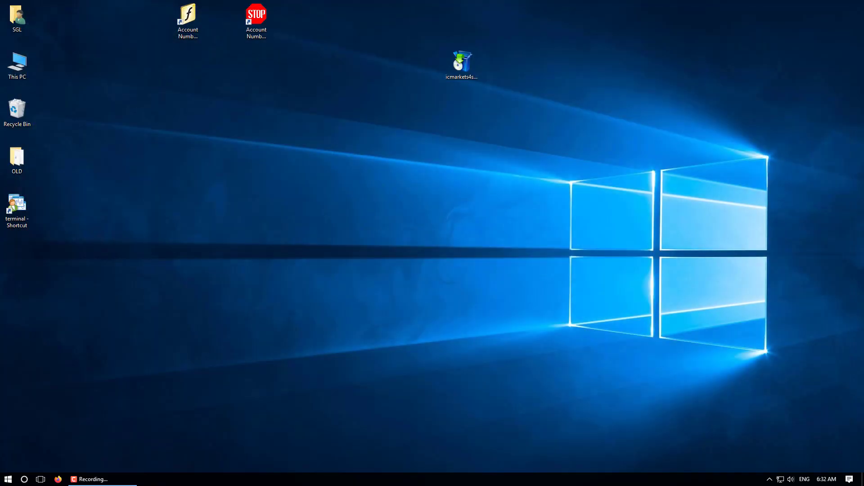
left_click_drag(16, 205, 187, 113)
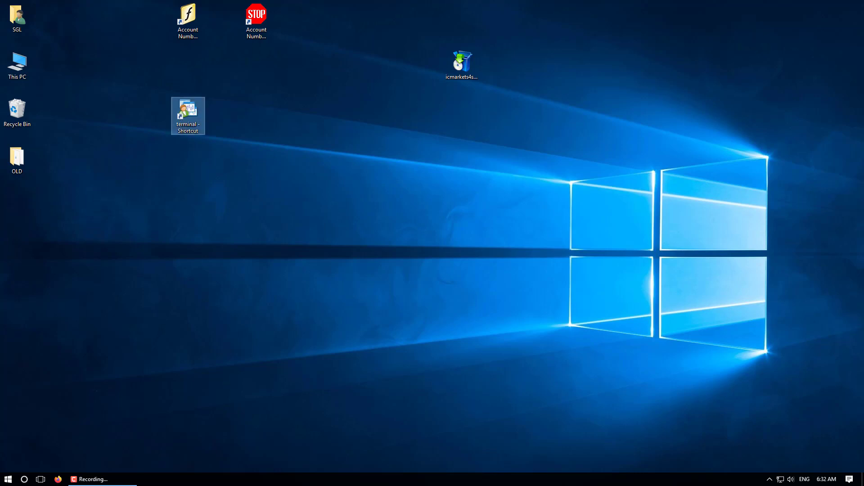
Rename the new shortcut 'Account Number' followed by the third account's number.
right_click(186, 110)
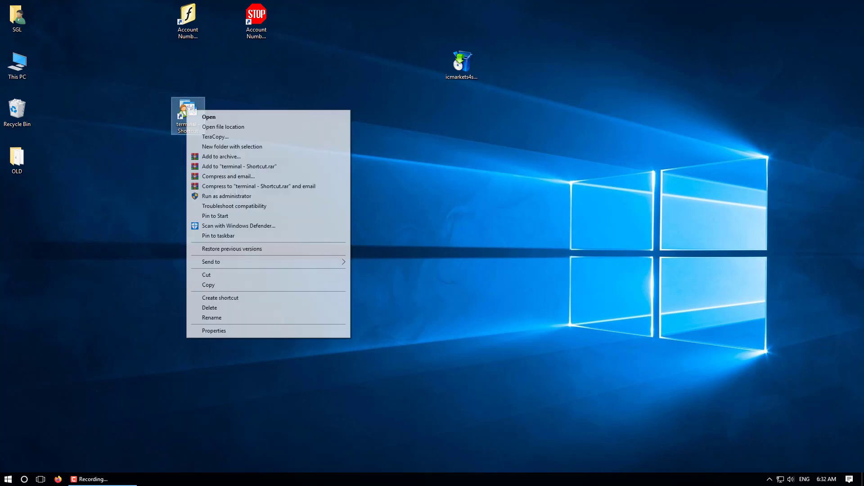
left_click(212, 318)
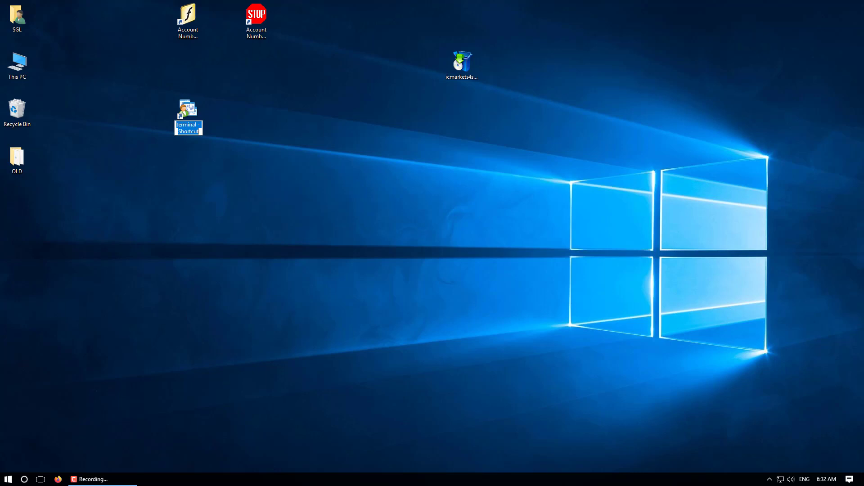
type("Account Number 33333333")
key("Return")
In the third shortcut's Properties, pick the graduate-cap icon under Change Icon and confirm.
right_click(183, 108)
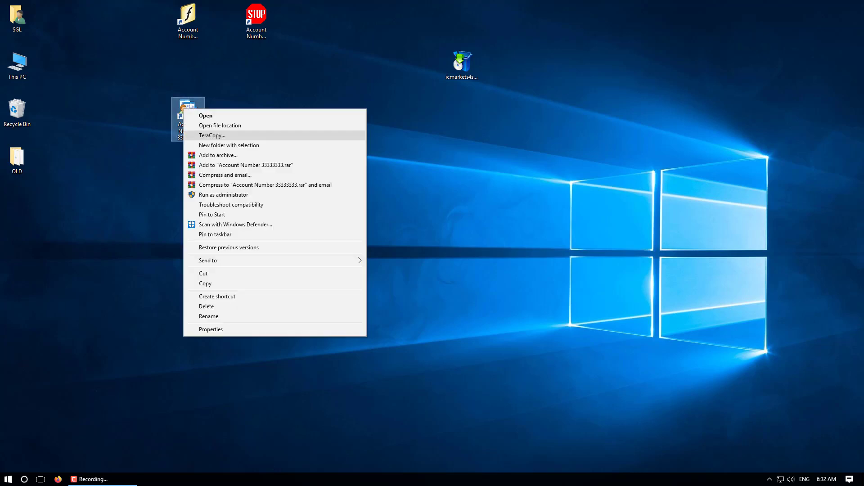
left_click(211, 329)
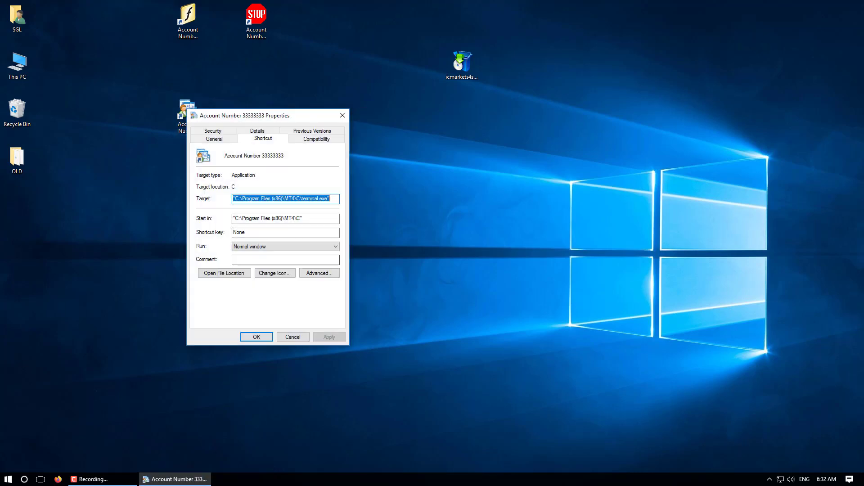
left_click(274, 273)
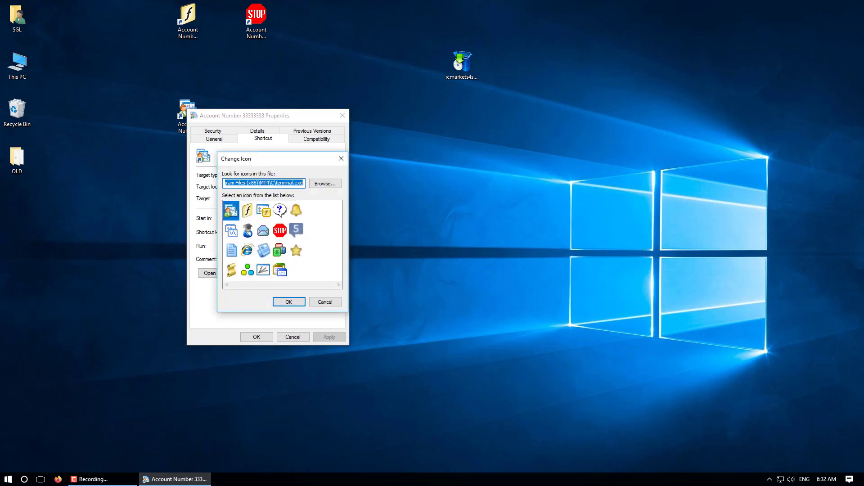
left_click(247, 230)
left_click(288, 302)
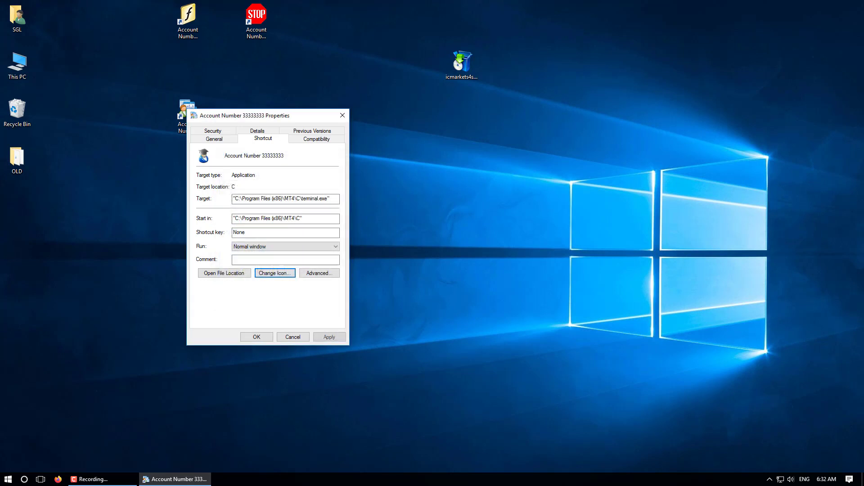
Apply the new icon and move the graduate-cap shortcut into the top row beside the others.
key("Return")
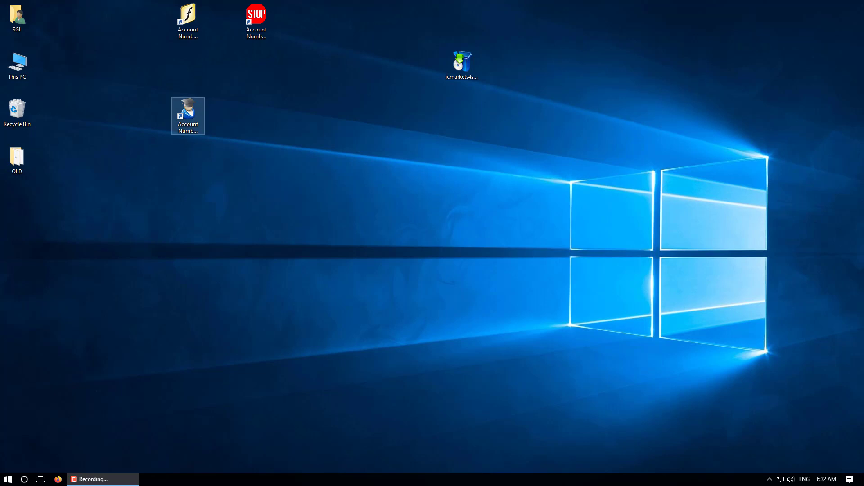
left_click_drag(188, 113, 315, 22)
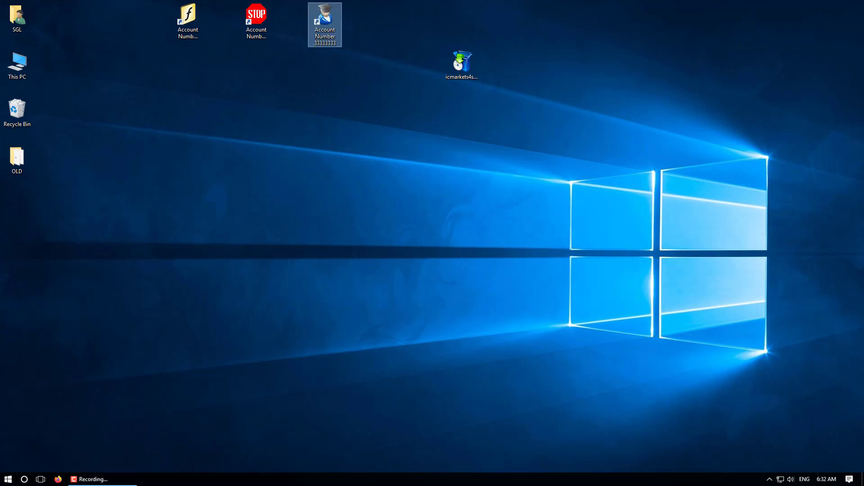
left_click(187, 21)
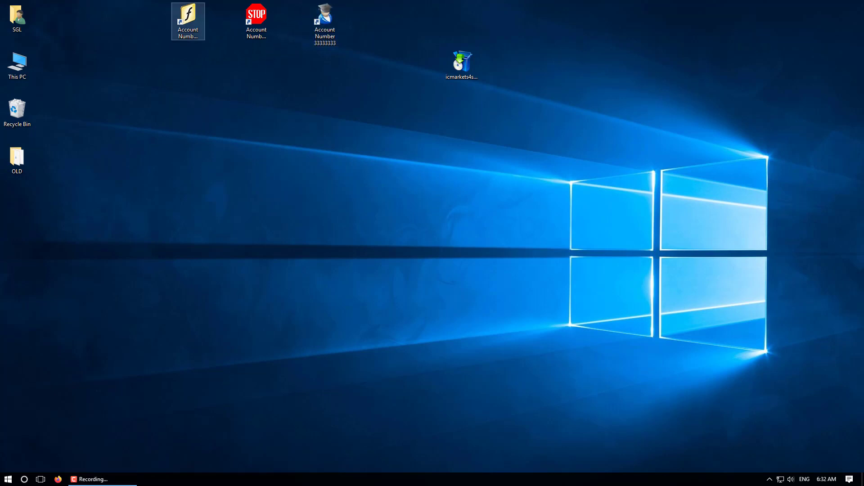
left_click(188, 22)
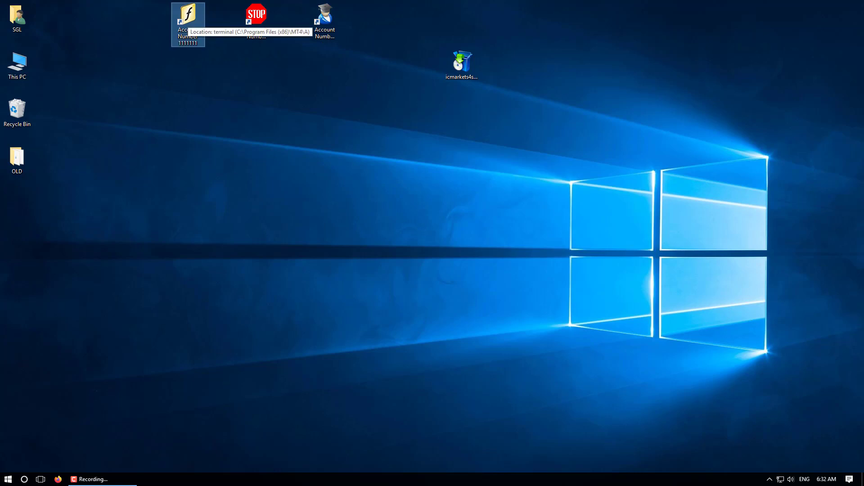
Launch the f-icon shortcut's terminal, log in with the account login and password on ICMarkets-Live11, then minimise it.
key("Return")
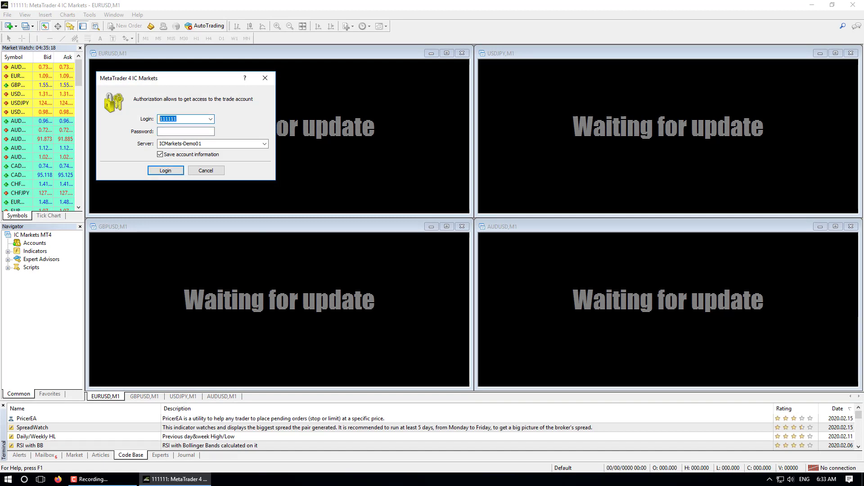
type("111111")
key("Tab")
type("******")
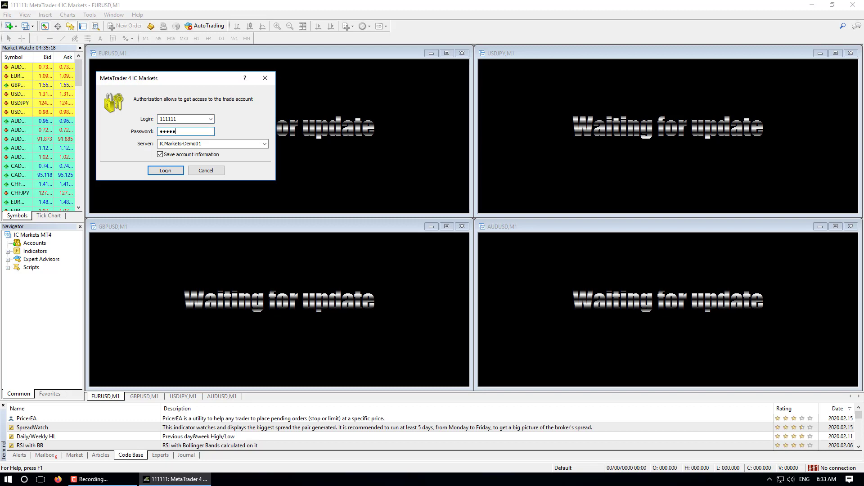
key("Tab")
key("alt+Down")
key("Return")
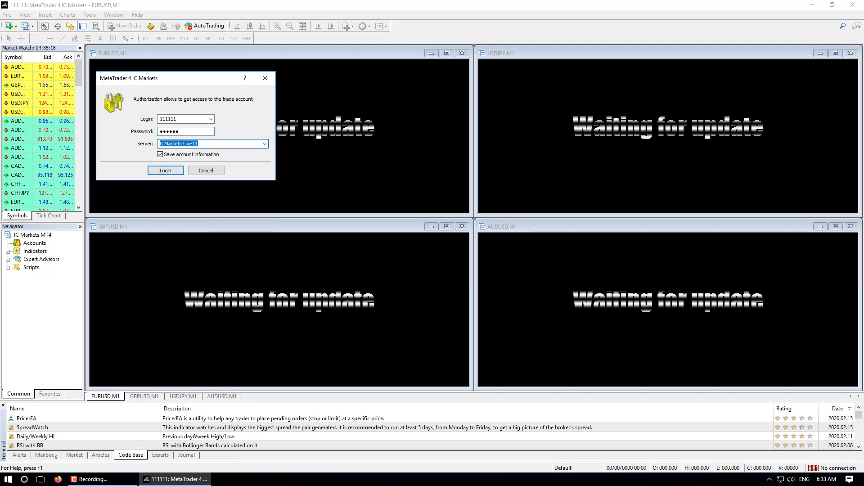
key("Tab")
key("Return")
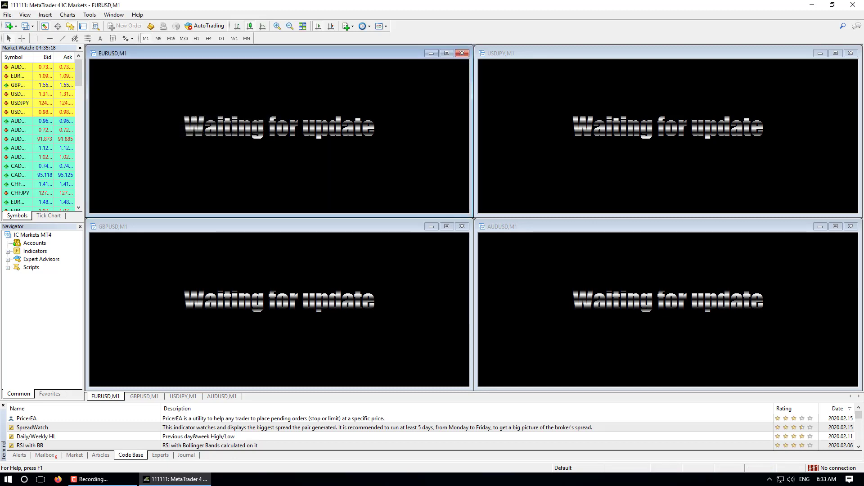
left_click(813, 4)
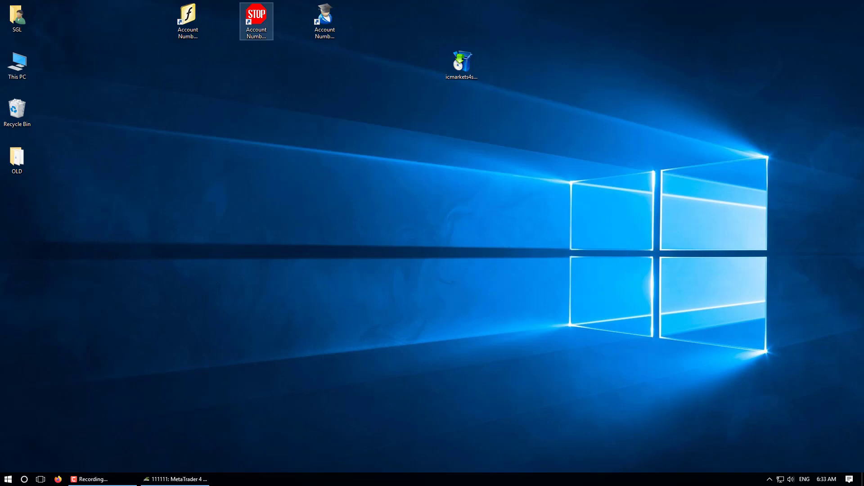
Launch the STOP shortcut's terminal, enter the password, log in on ICMarkets-Live16, then minimise it.
left_click(256, 21)
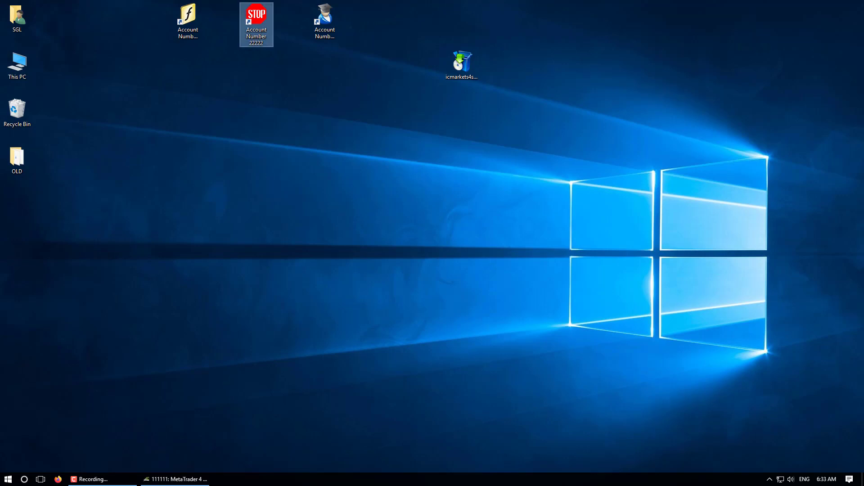
key("Return")
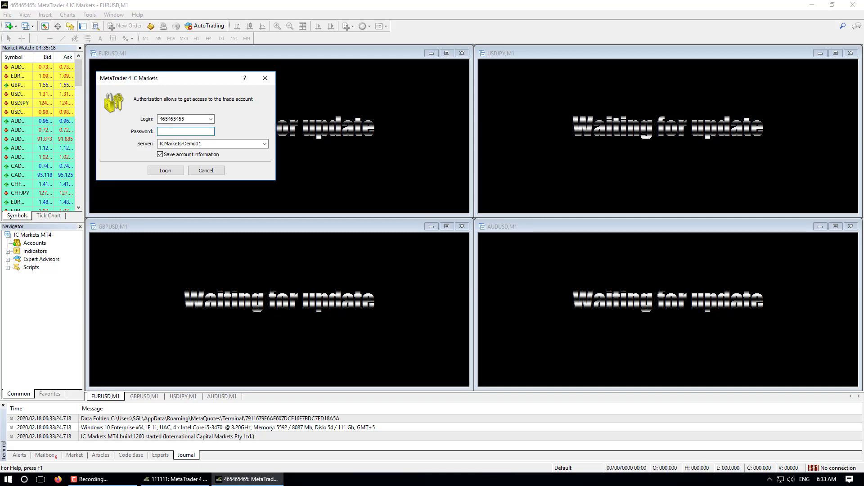
type("•••••")
key("Tab")
left_click(264, 143)
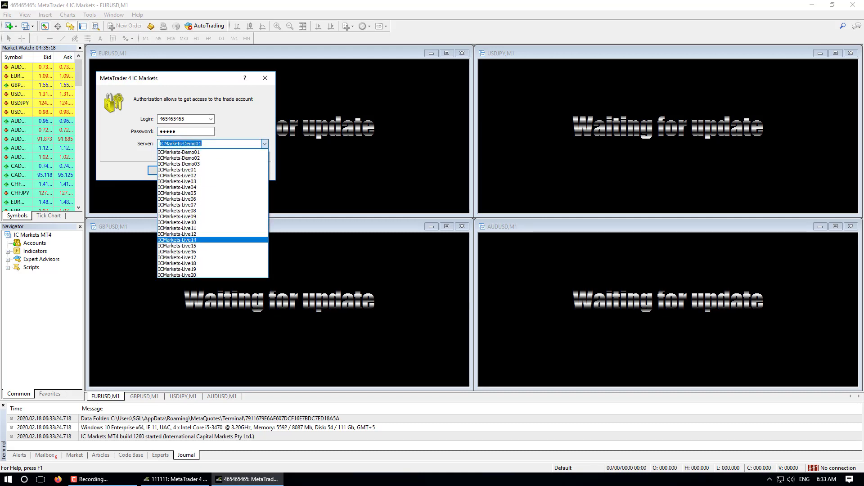
left_click(177, 252)
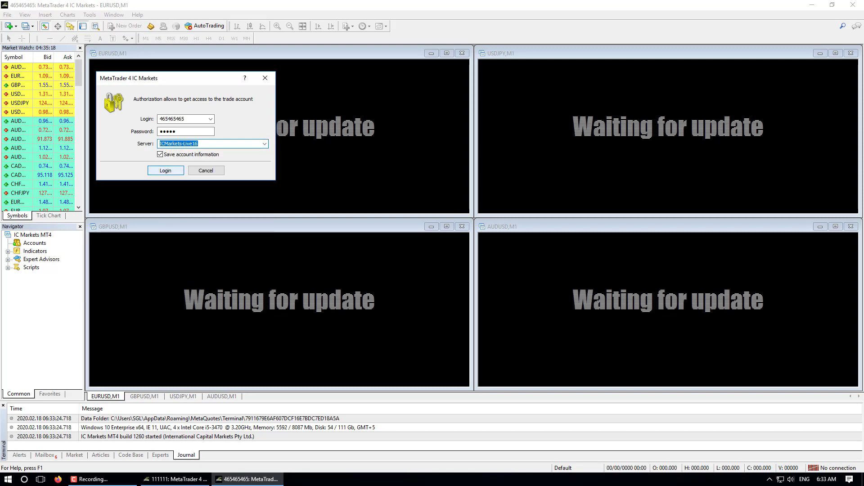
left_click(165, 170)
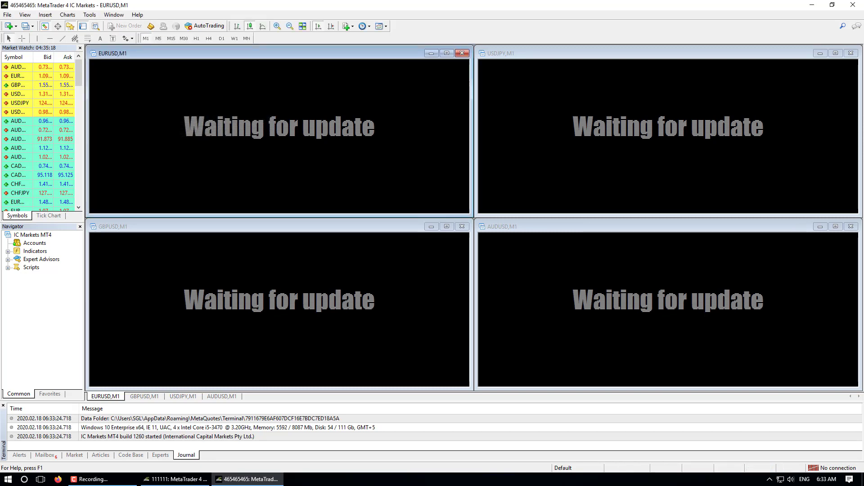
left_click(812, 5)
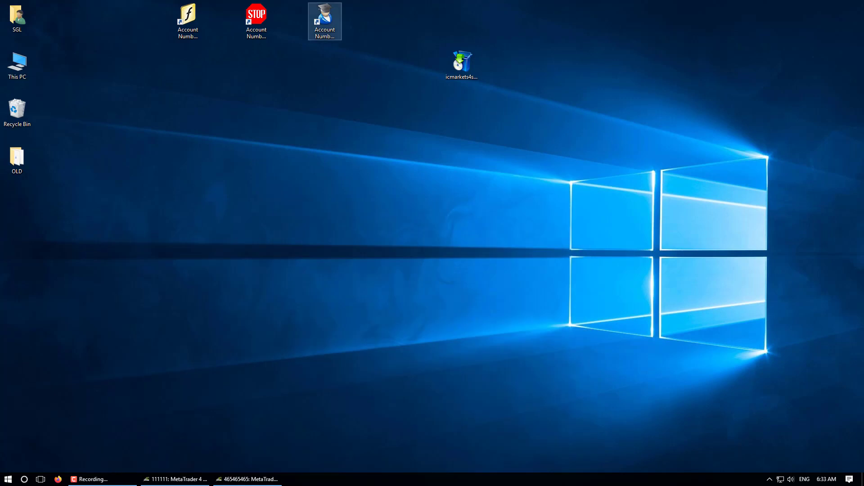
Launch the graduate-cap shortcut's terminal, skip the account wizard, log in on ICMarkets-Live20, and minimise.
left_click(324, 21)
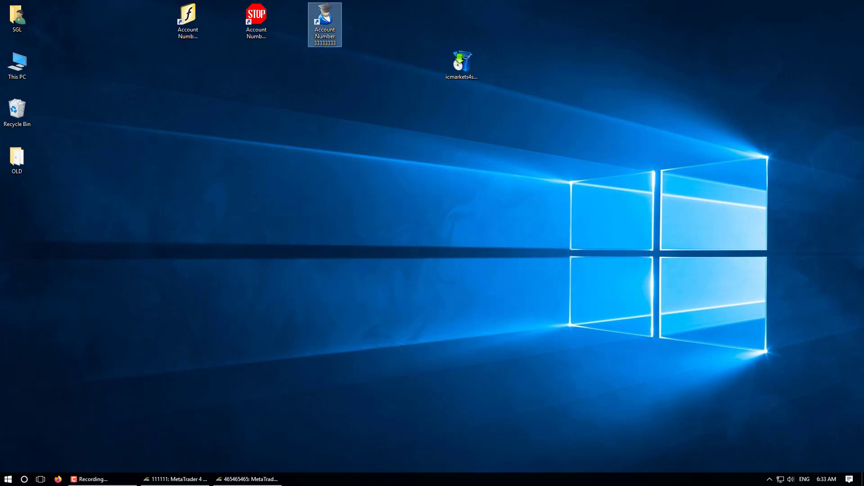
key("Return")
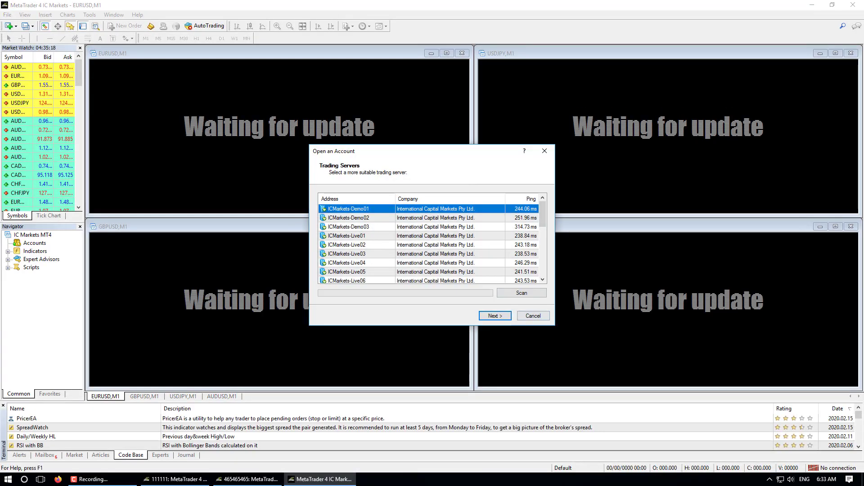
key("Escape")
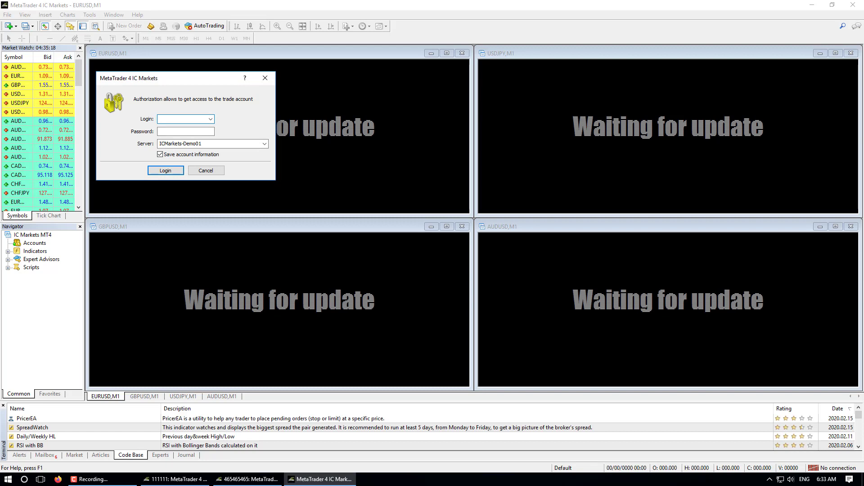
key("Tab")
type("•••••••")
key("Tab")
key("alt+Down")
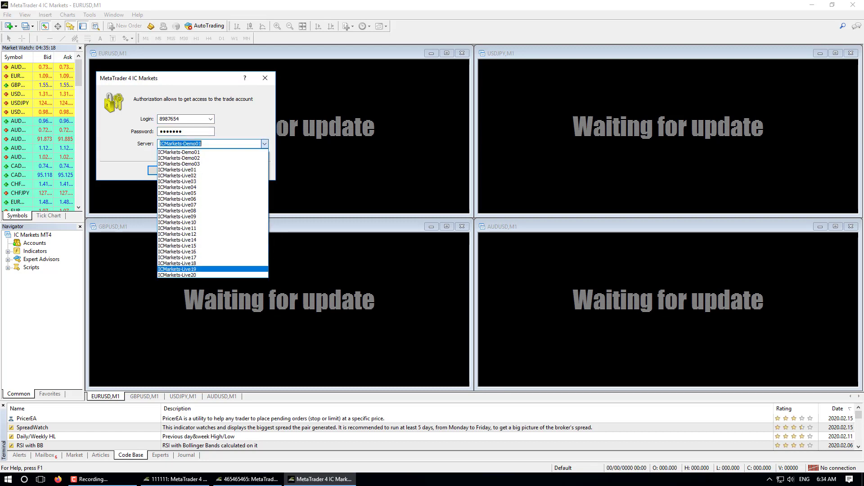
key("Return")
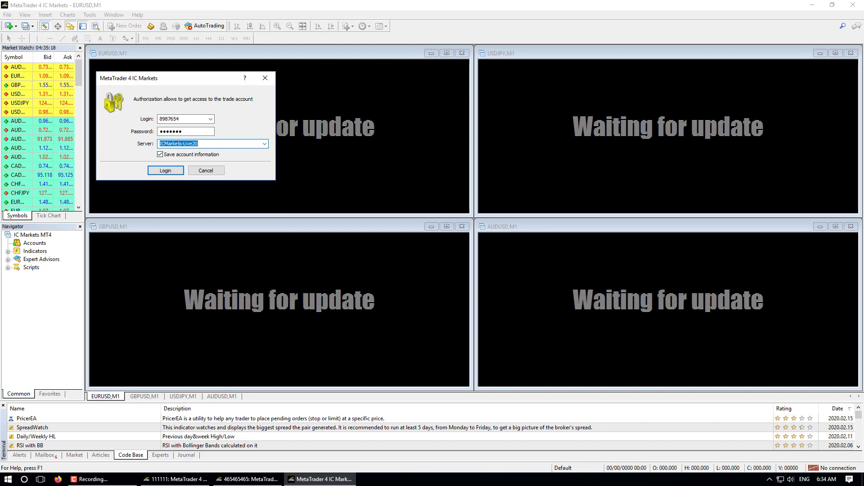
key("Return")
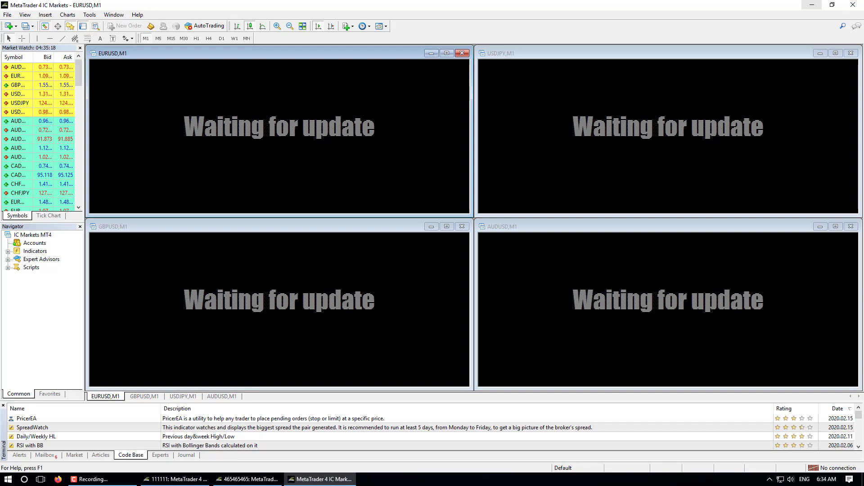
left_click(812, 5)
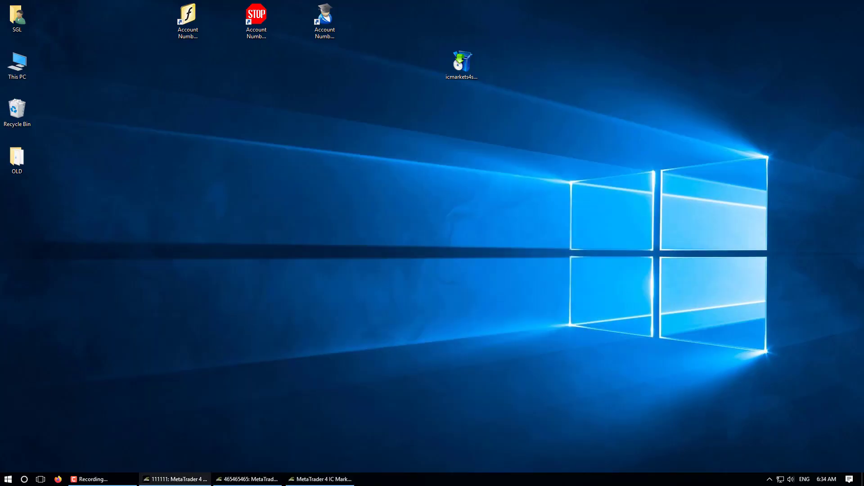
Restore the three minimised MetaTrader terminals from the taskbar and close each one.
mouse_move(247, 479)
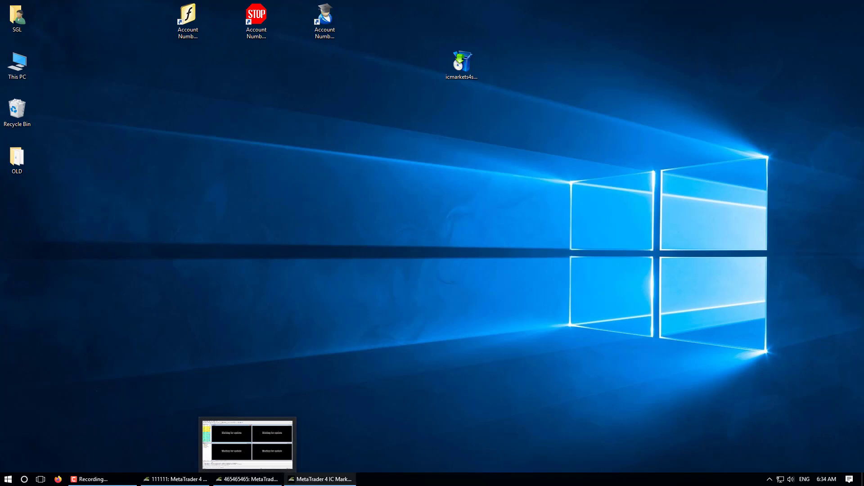
mouse_move(320, 479)
mouse_move(175, 479)
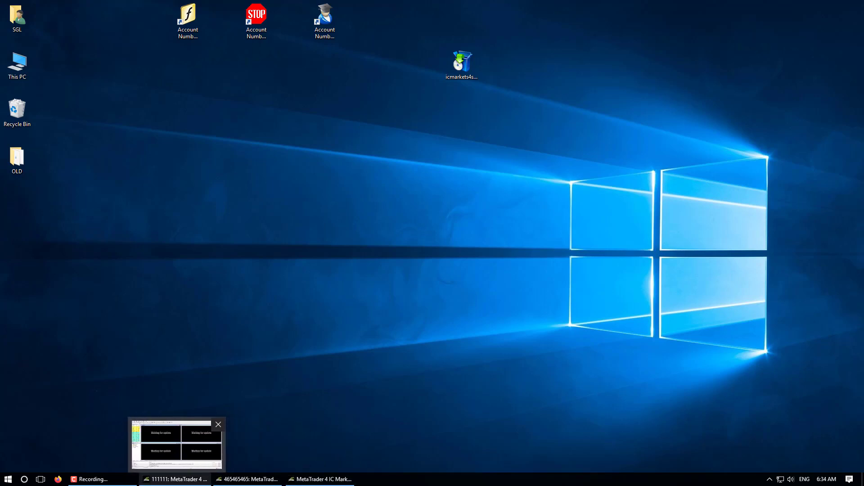
left_click(176, 479)
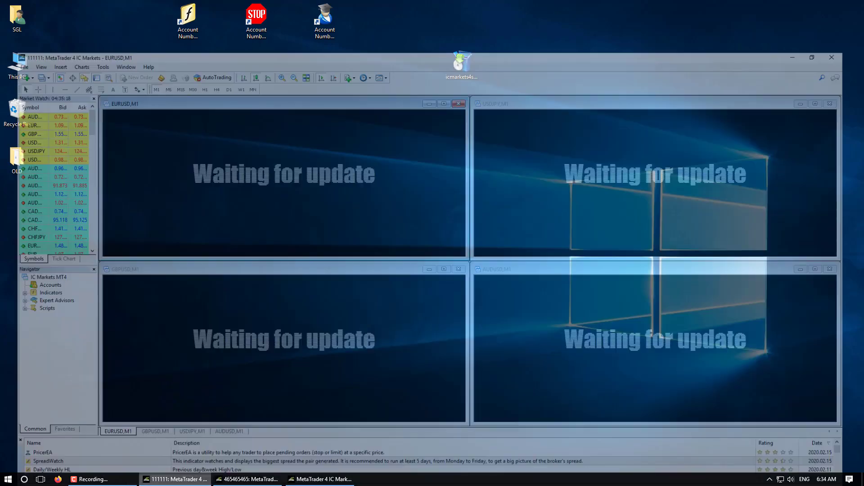
left_click(247, 479)
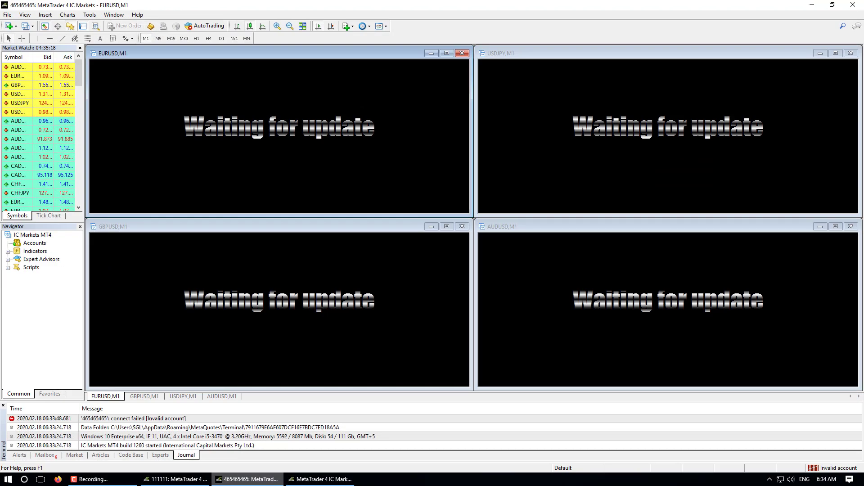
left_click(320, 479)
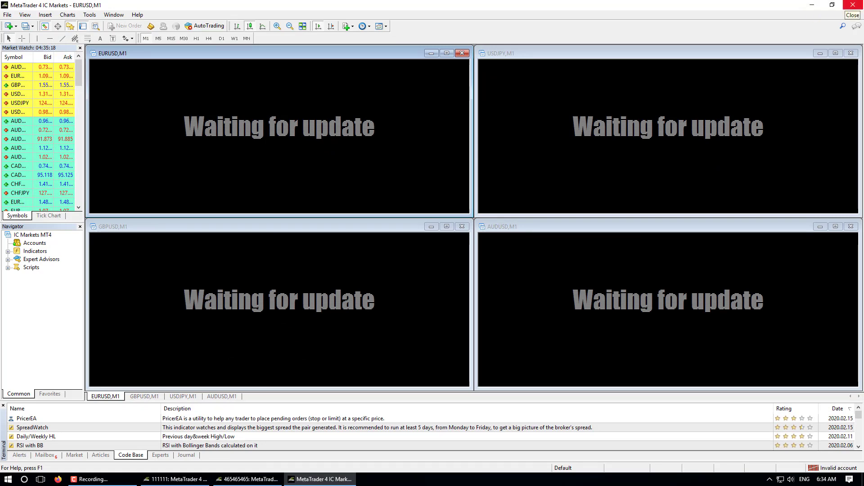
left_click(853, 5)
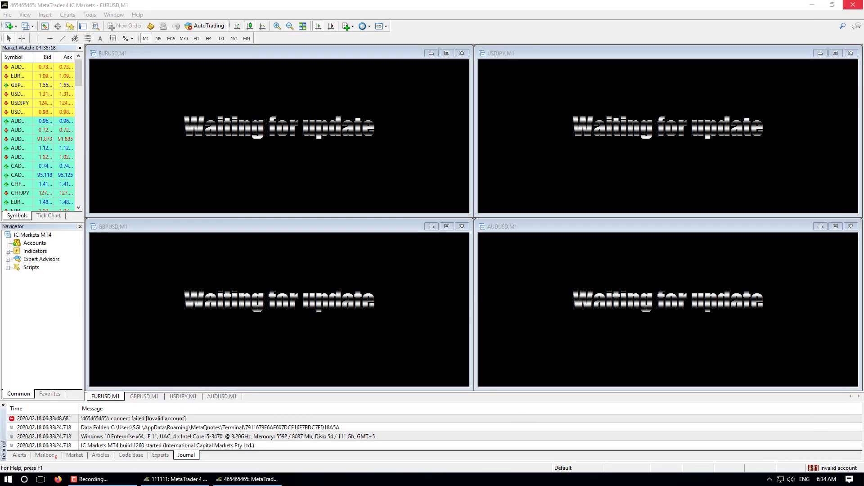
left_click(853, 5)
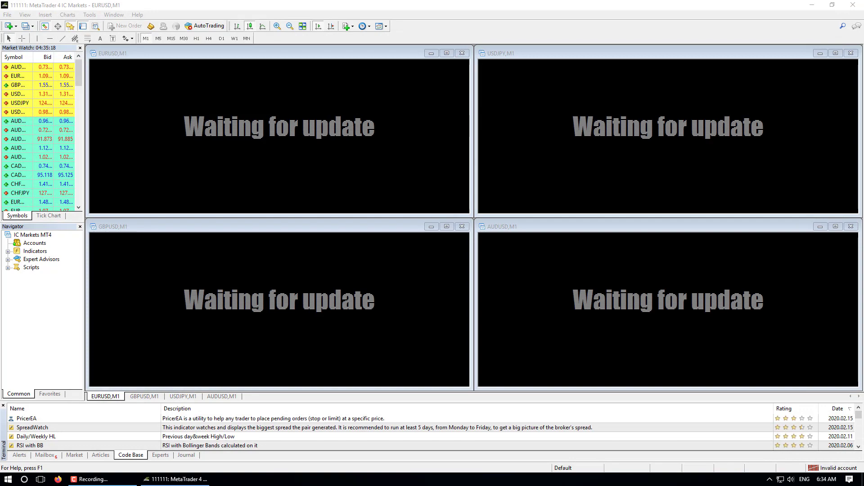
left_click(853, 5)
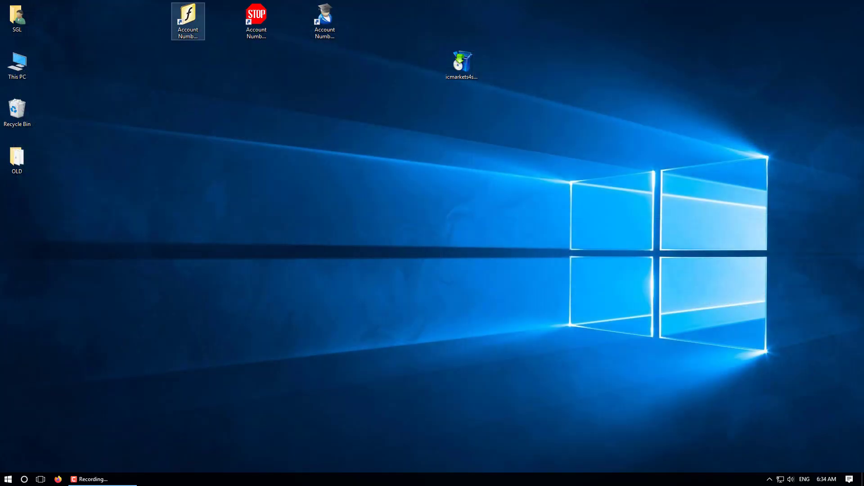
Relaunch the f-icon and STOP terminals, confirm each shows its own saved login, cancel the prompts, and minimise.
left_click(188, 20)
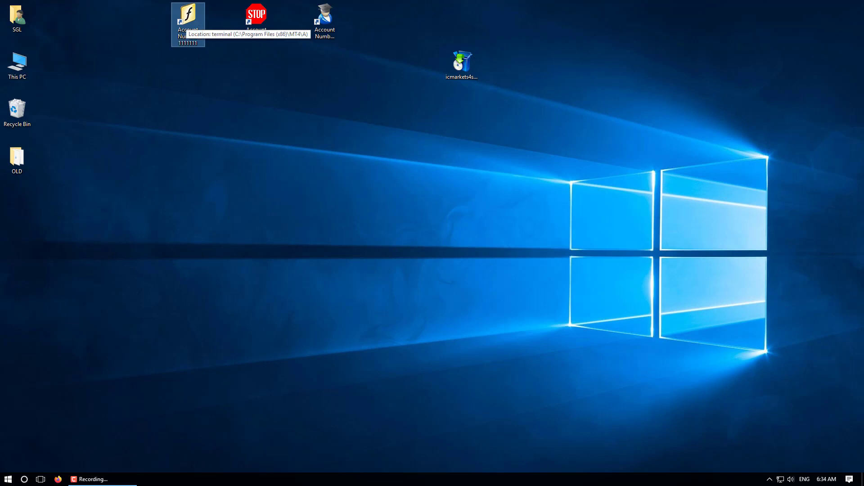
left_click(256, 20)
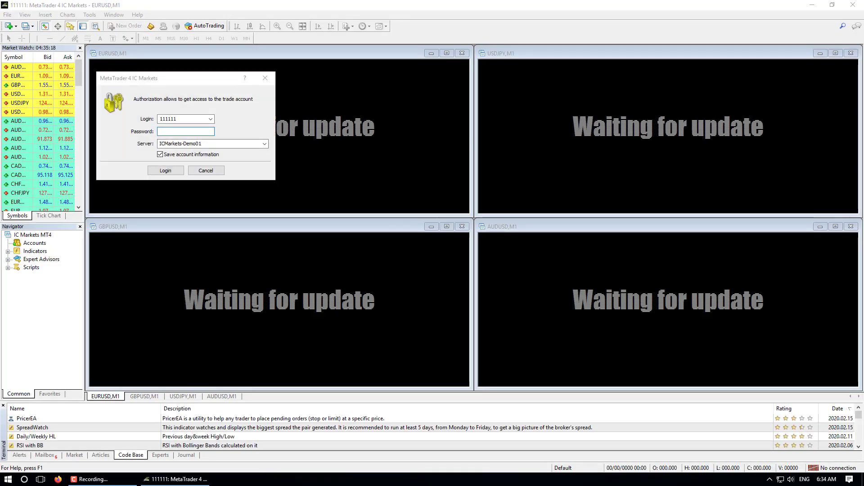
key("Escape")
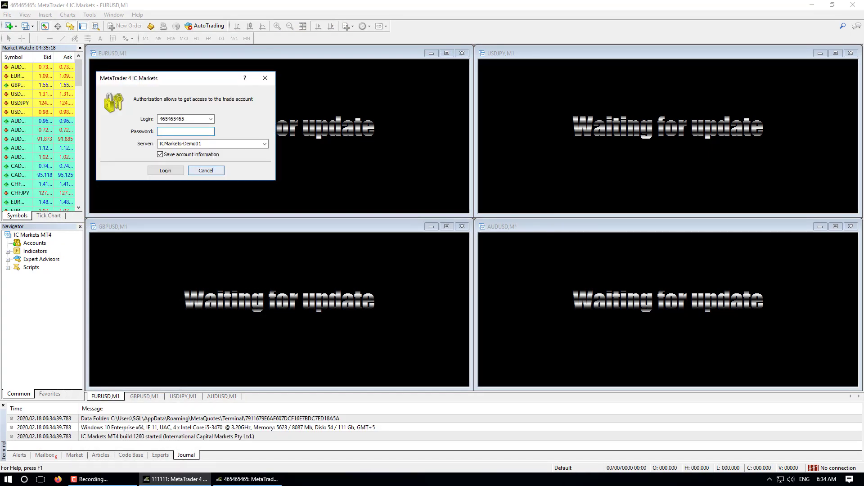
left_click(206, 170)
left_click(812, 5)
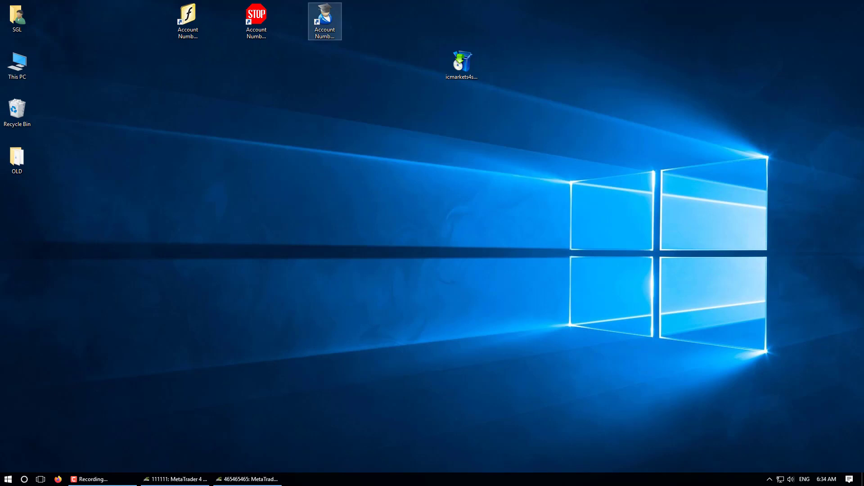
left_click(325, 18)
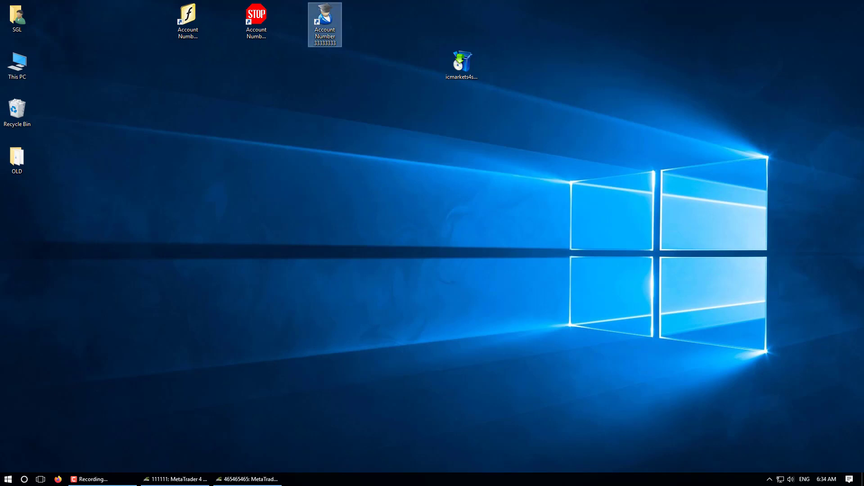
key("Return")
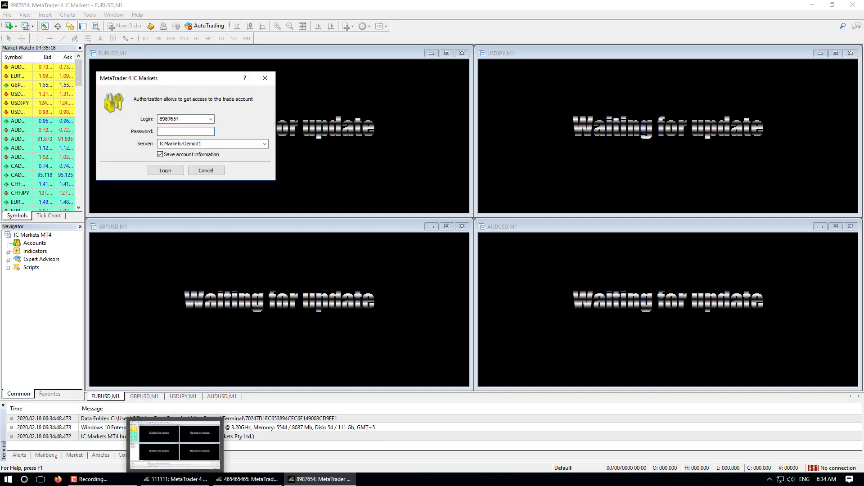
left_click(206, 170)
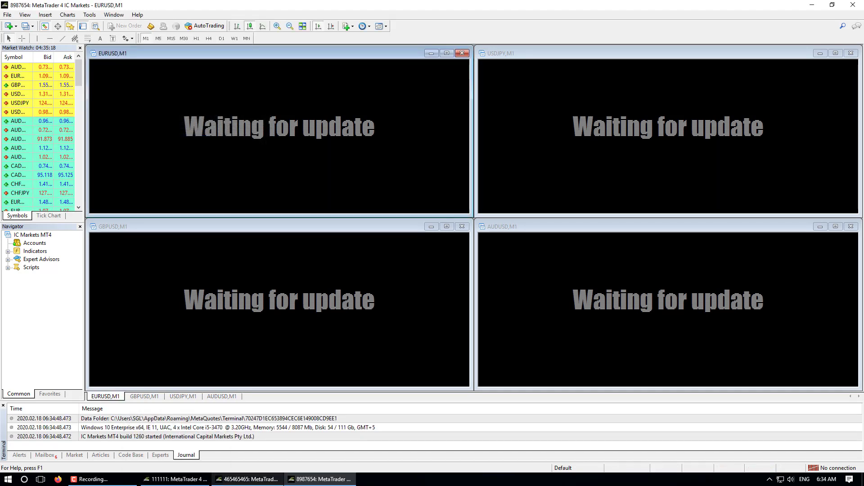
mouse_move(175, 479)
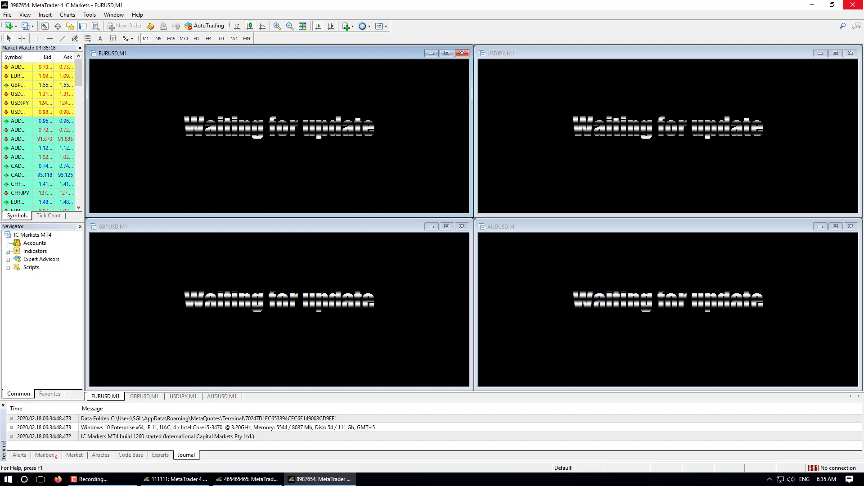
left_click(853, 5)
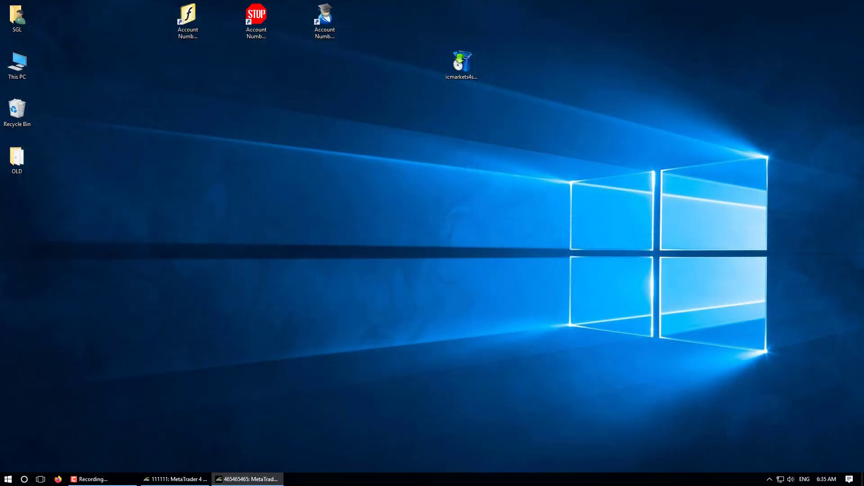